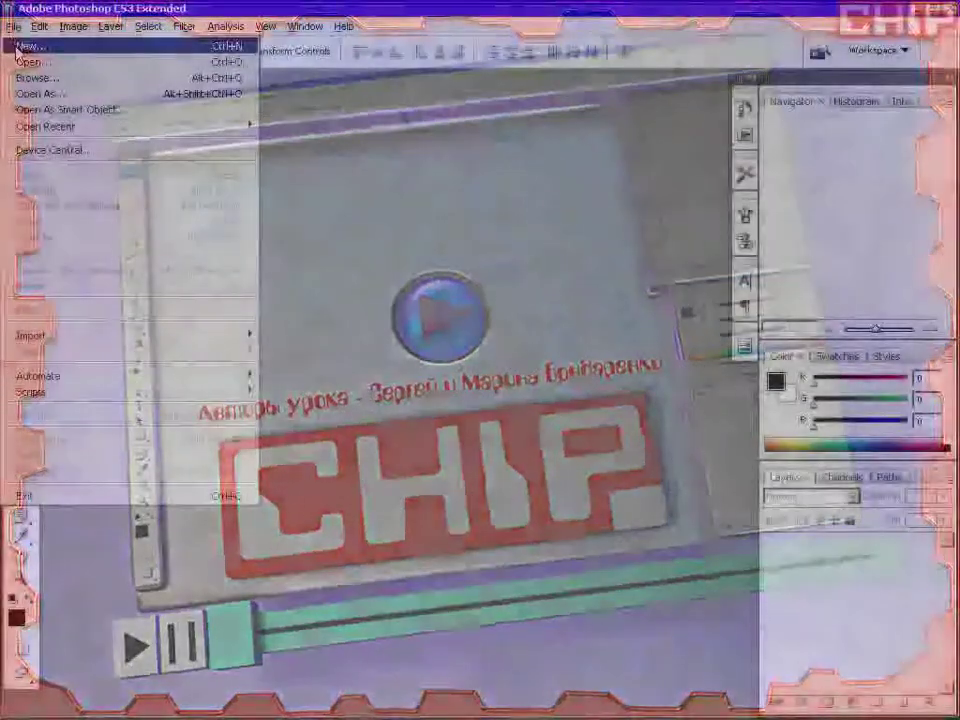
Create a blank 1024 × 768 RGB Color document and maximize its window.
left_click(18, 47)
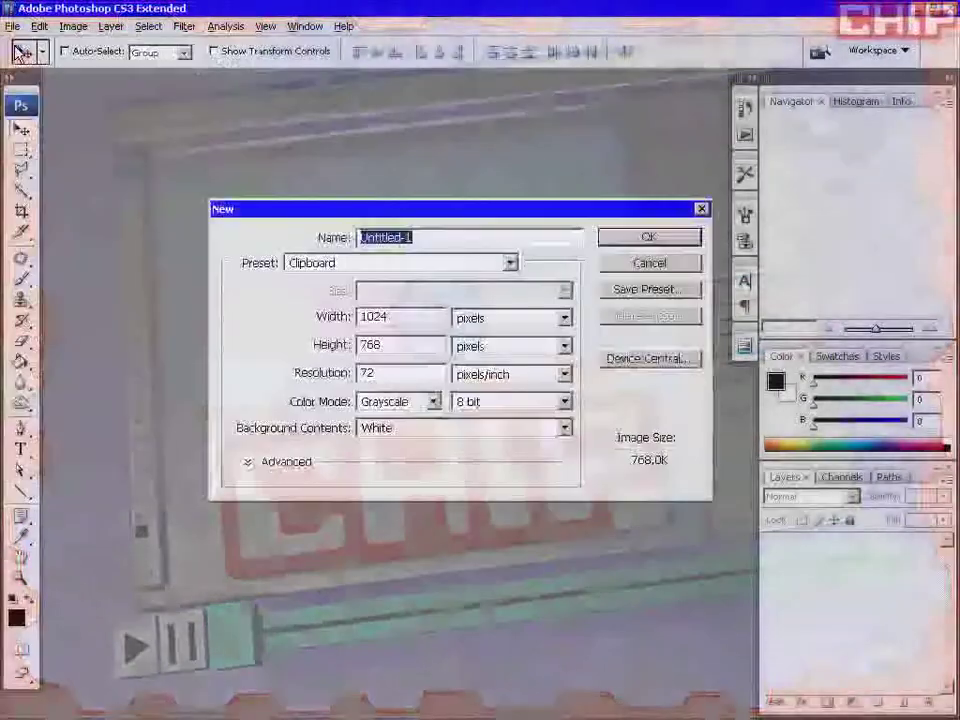
left_click(645, 238)
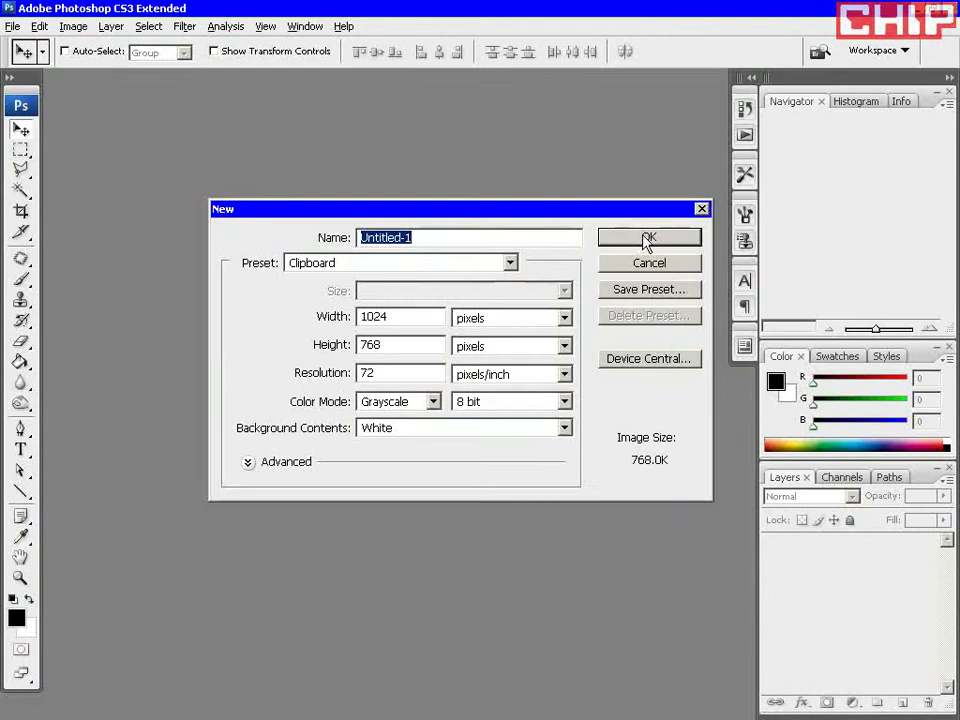
left_click(436, 409)
left_click(423, 447)
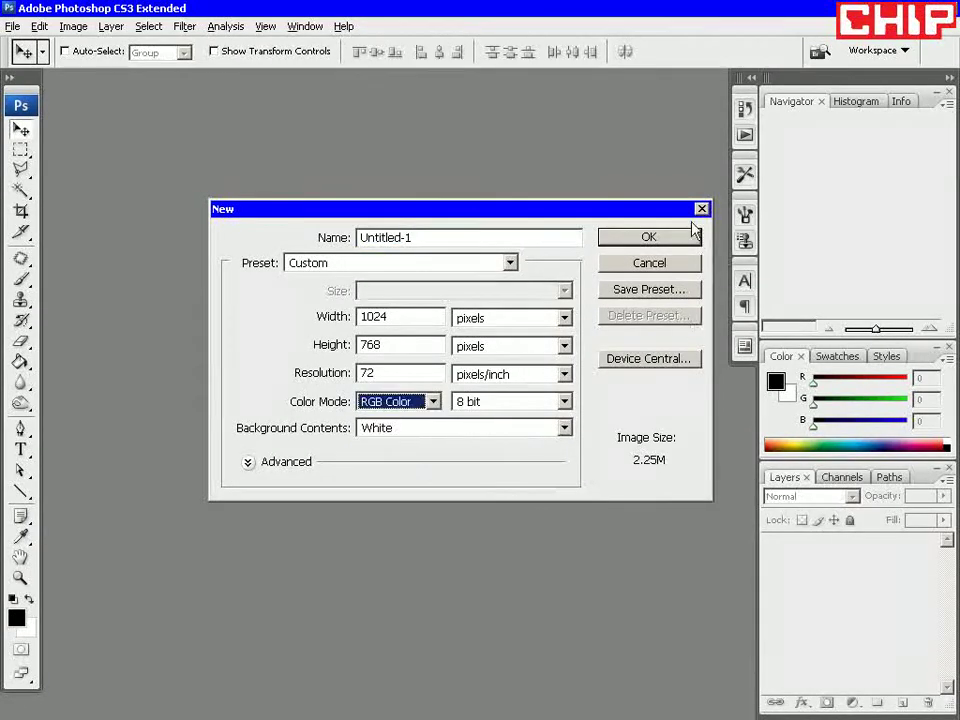
left_click(690, 236)
left_click(676, 84)
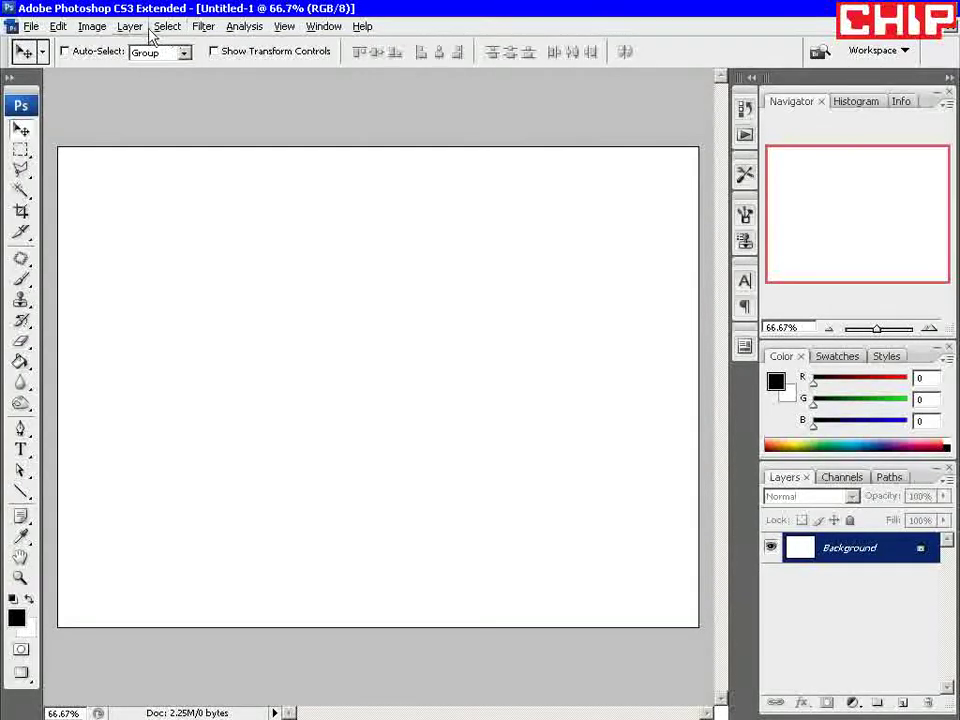
Add a Gradient Fill 1 layer starting from the black-to-white preset.
left_click(131, 27)
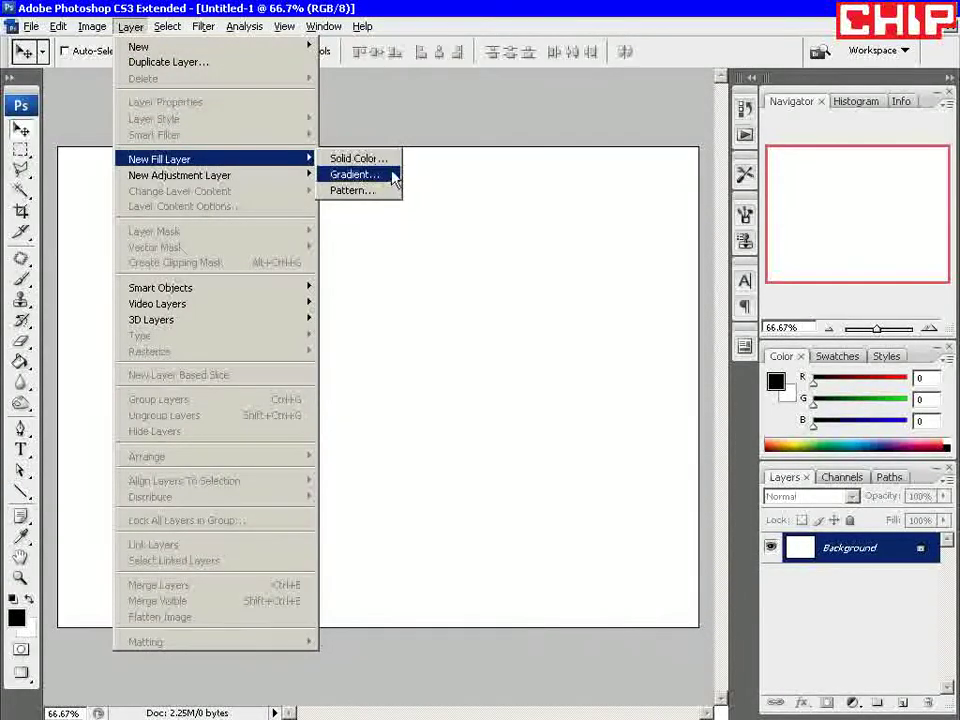
left_click(390, 173)
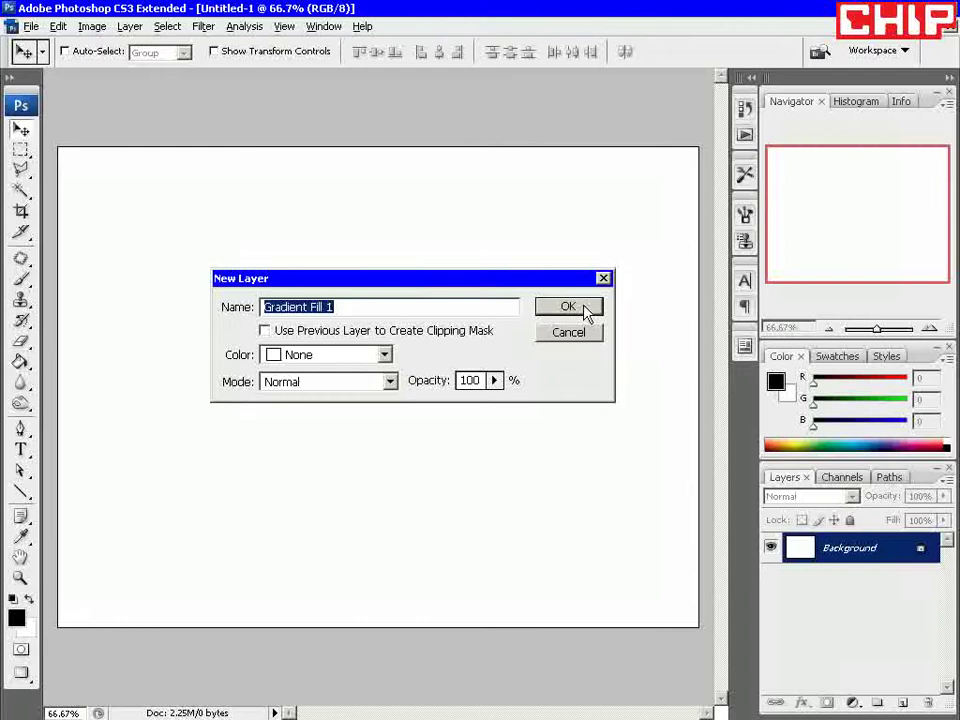
left_click(585, 309)
left_click(512, 203)
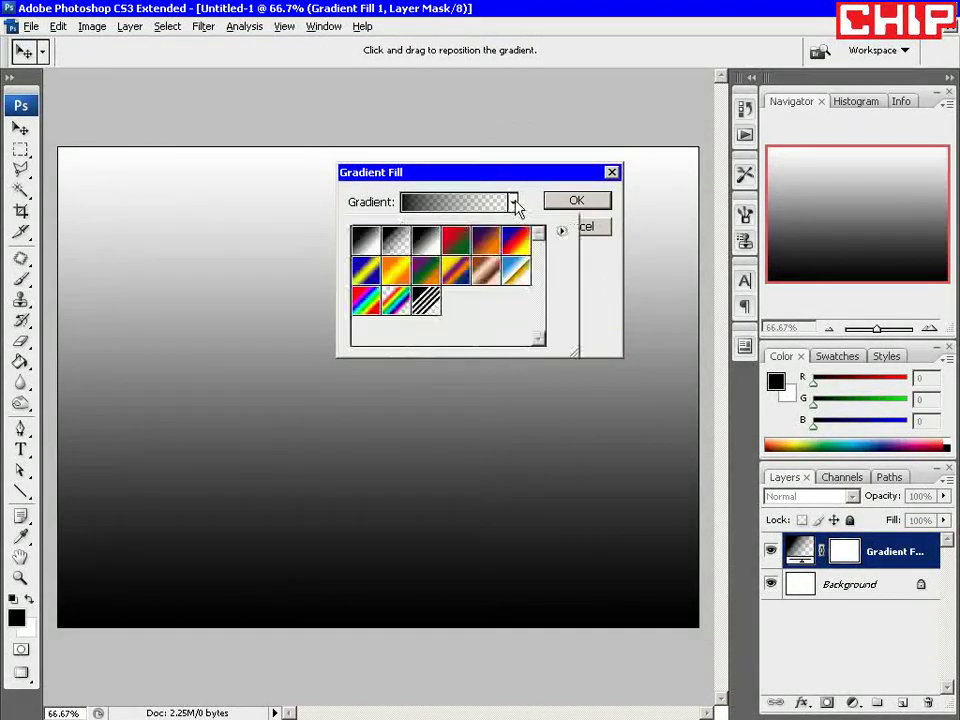
left_click(367, 243)
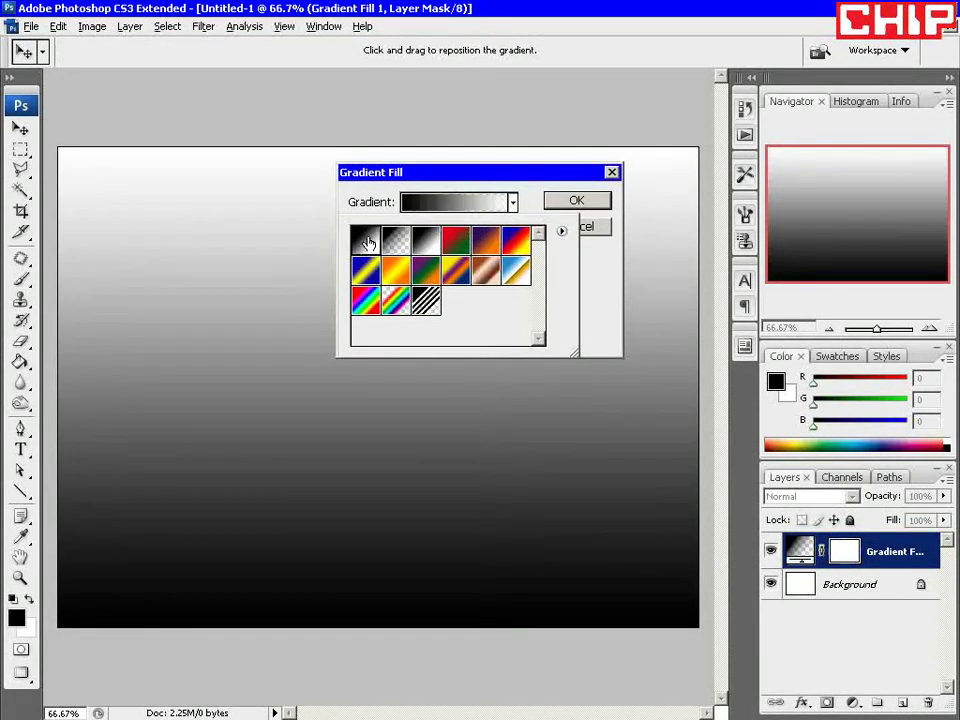
left_click(390, 195)
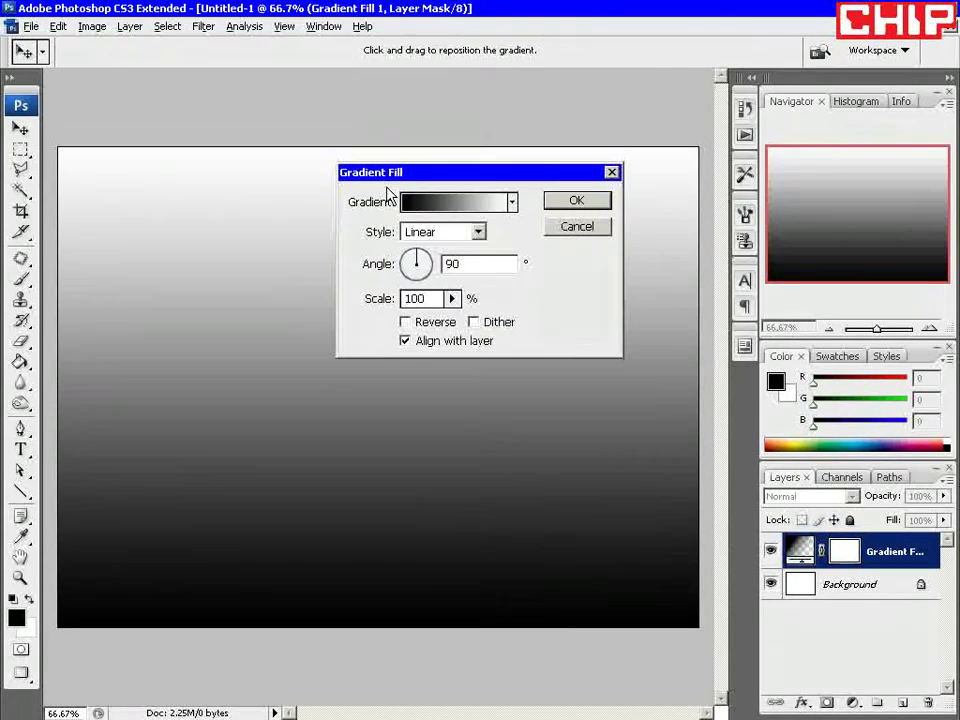
left_click(465, 207)
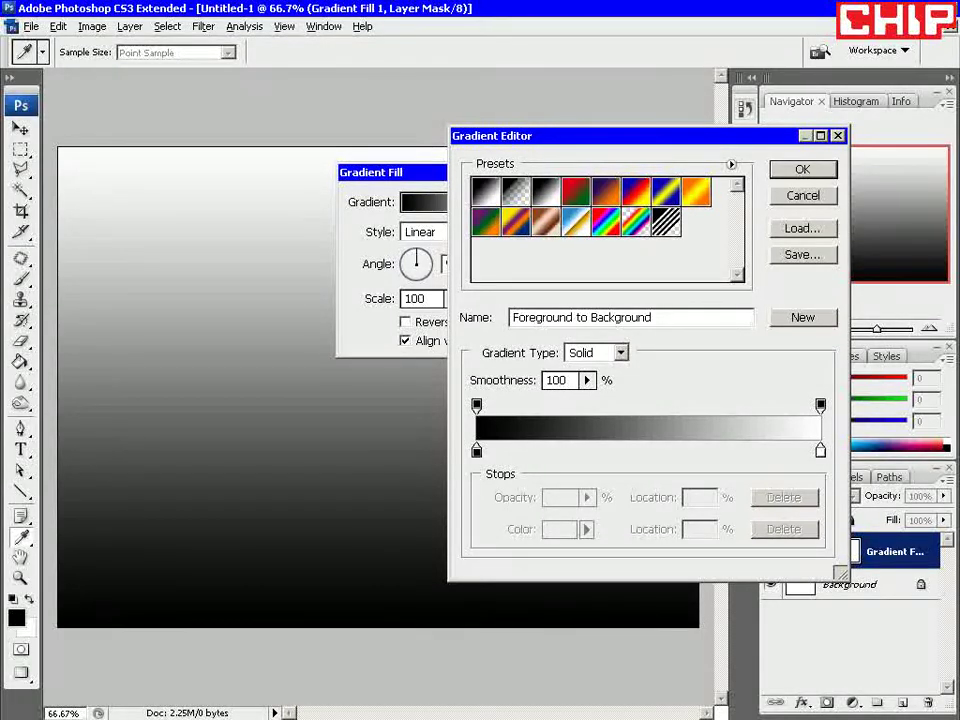
Set the gradient stops to 387cd8 and c9ddf0, with the pale stop at 30%.
double_click(477, 452)
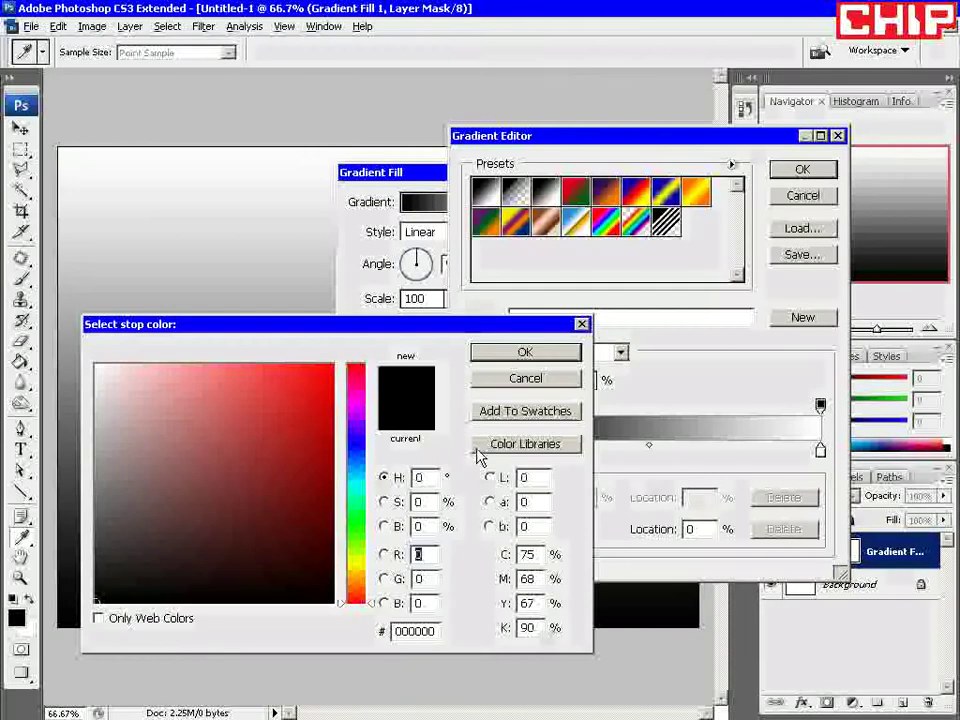
type("0387")
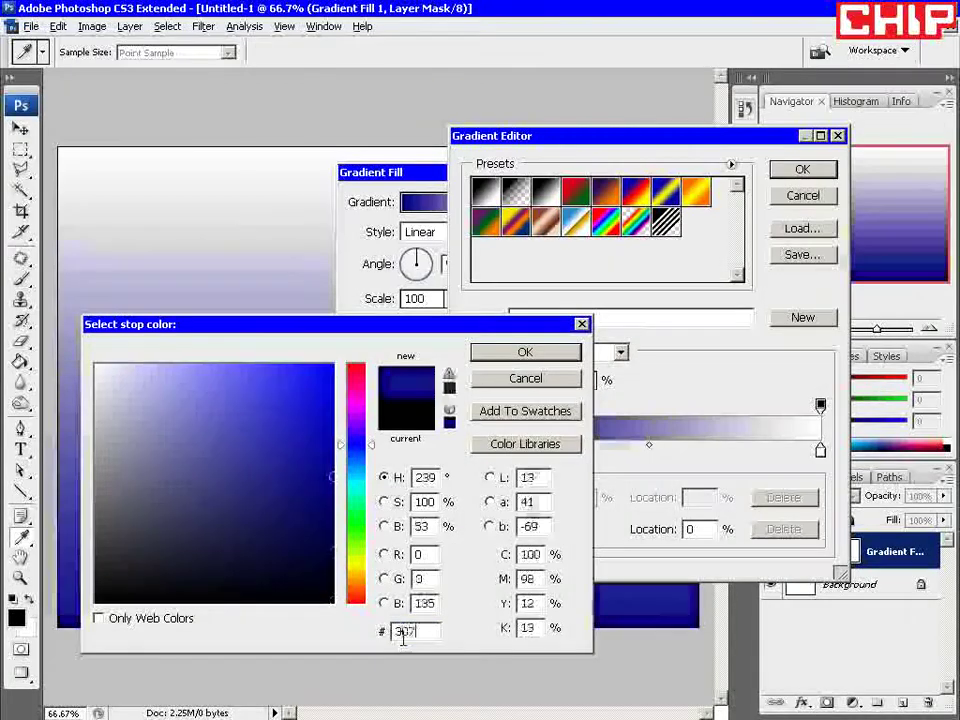
type("cd8")
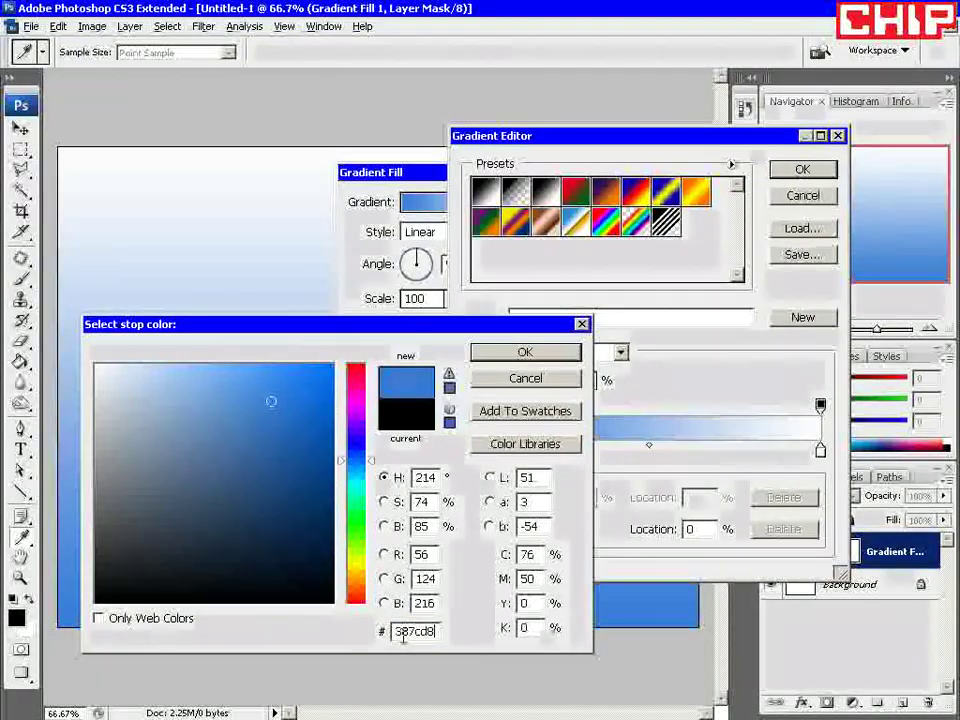
left_click(522, 355)
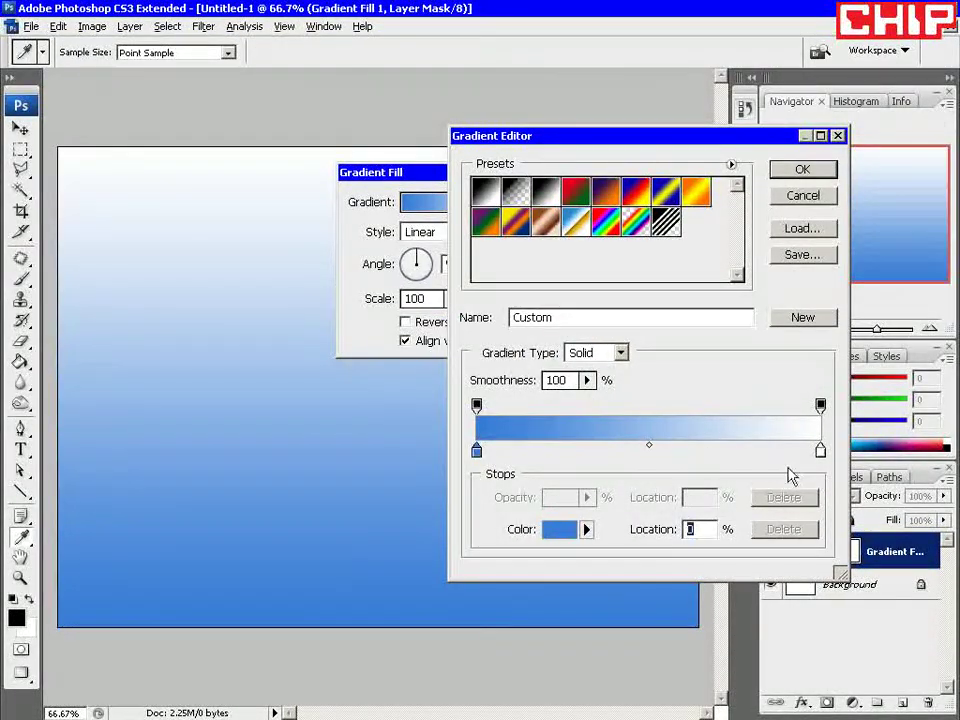
double_click(820, 451)
double_click(428, 630)
type("c9")
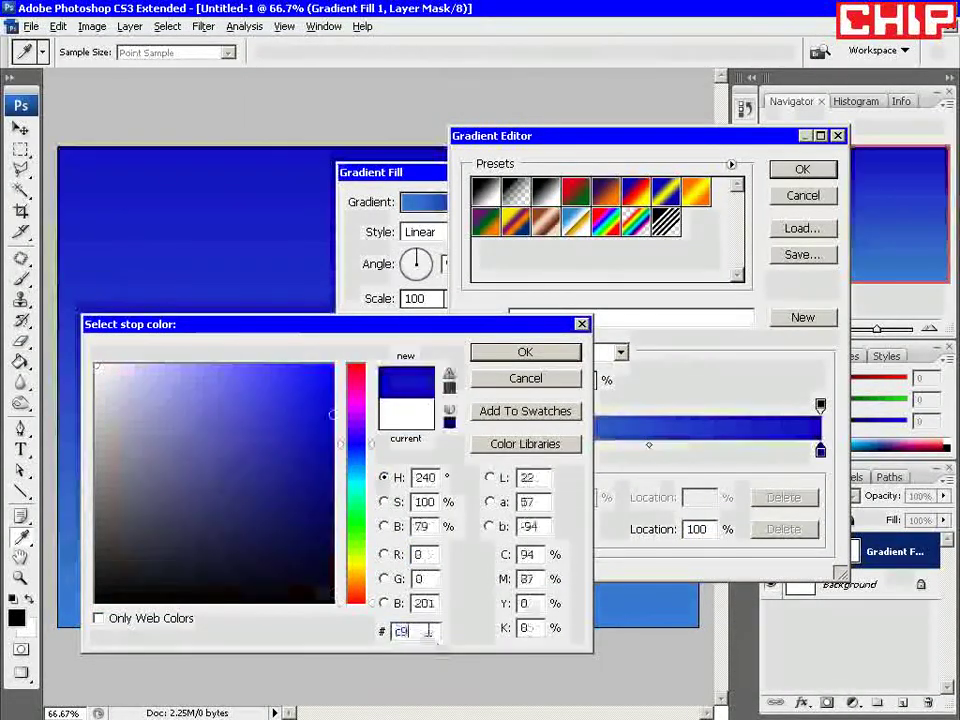
type("ddf")
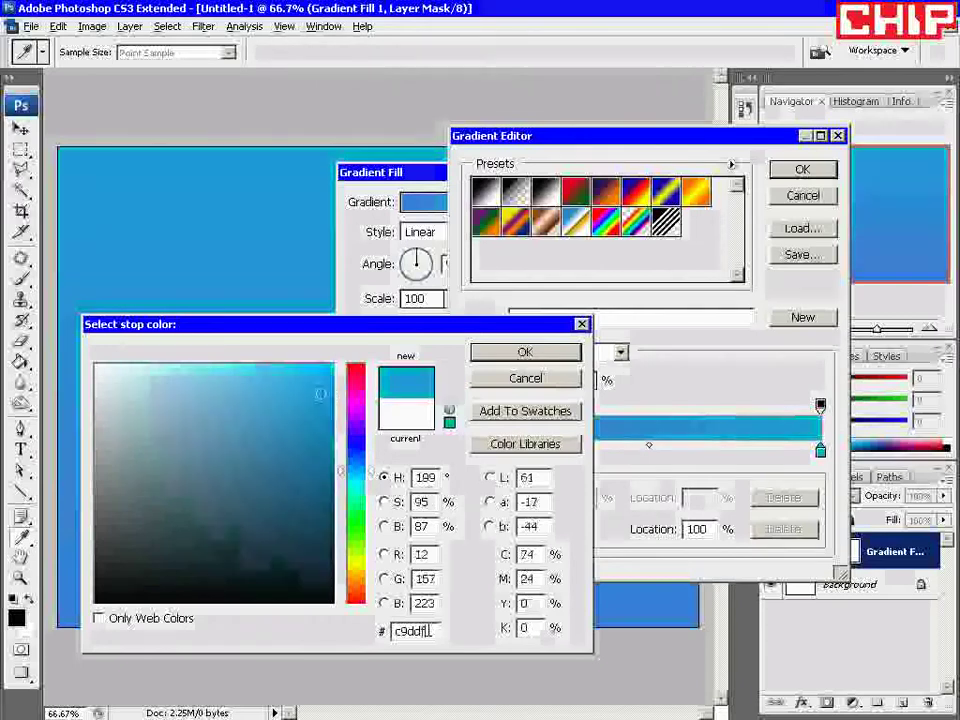
type("0")
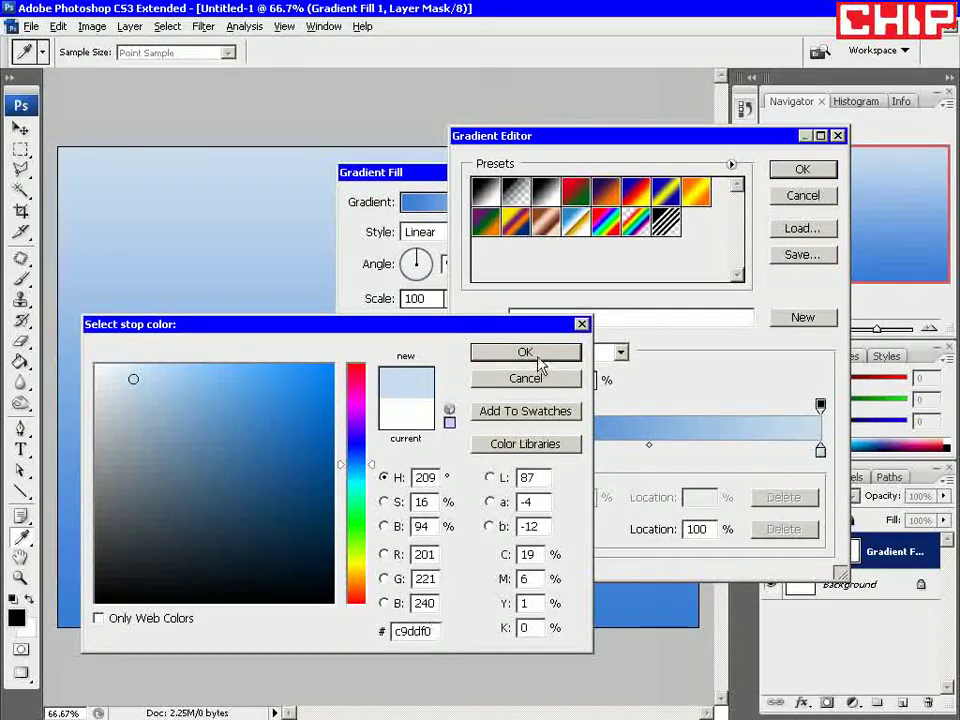
left_click(541, 353)
left_click_drag(820, 450, 577, 452)
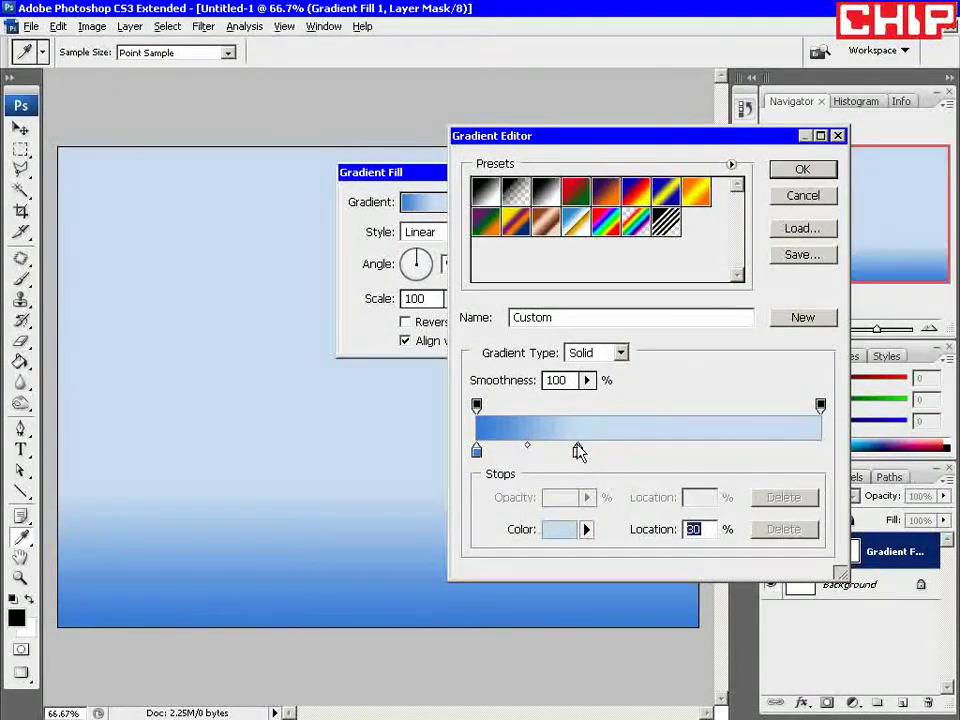
key("Return")
Set the sky gradient angle to -96° and confirm the fill layer.
double_click(513, 265)
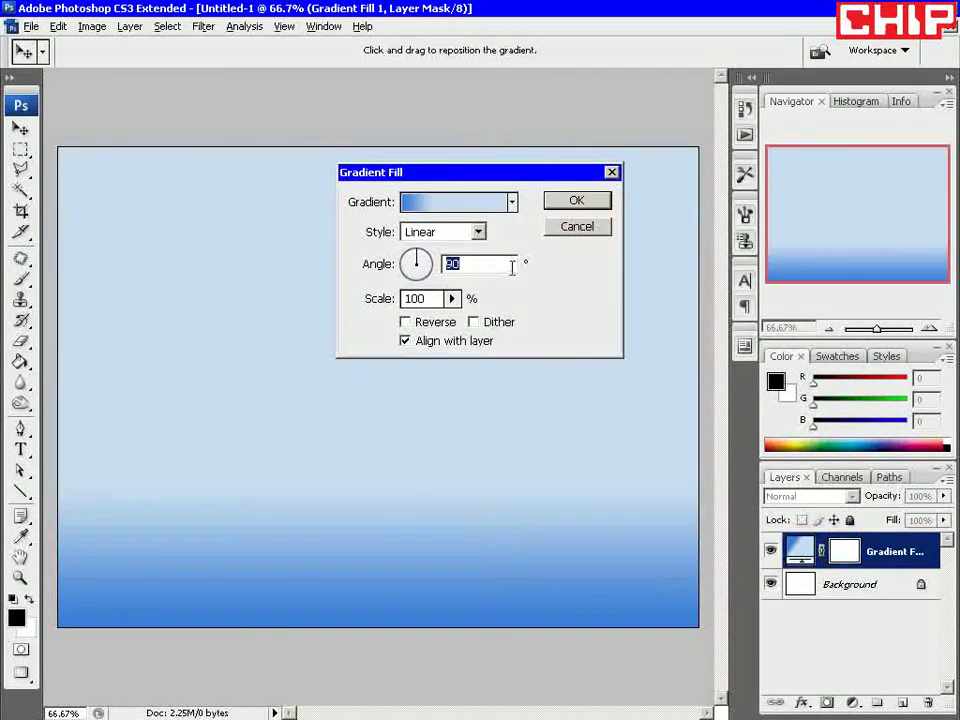
type("-96")
left_click(570, 202)
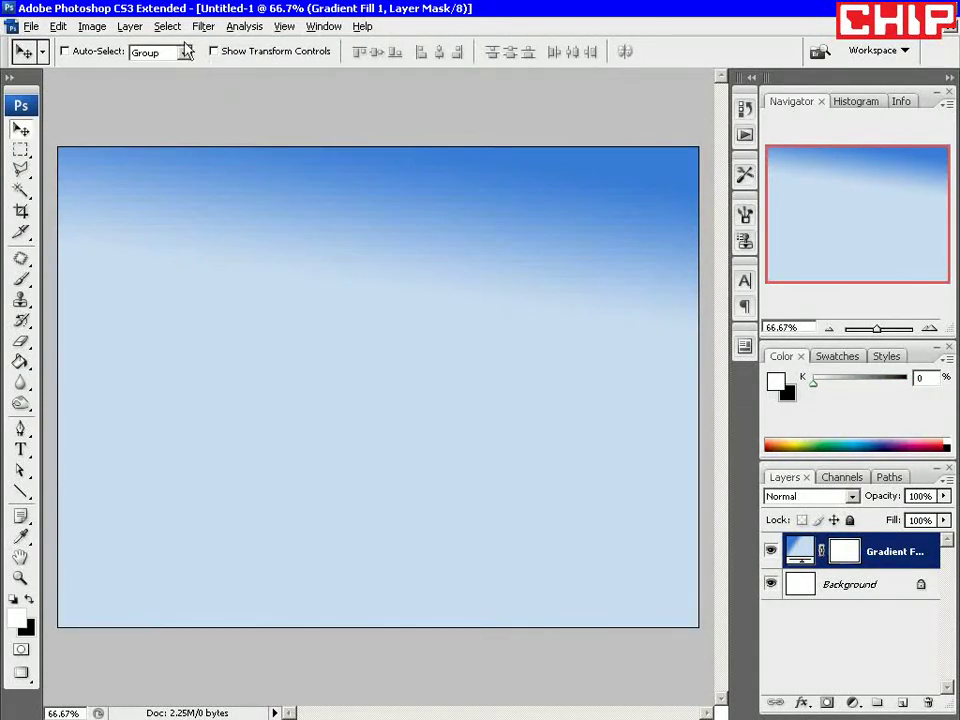
Add a Gradient Fill 2 layer based on the black-to-white preset.
left_click(130, 26)
left_click(347, 174)
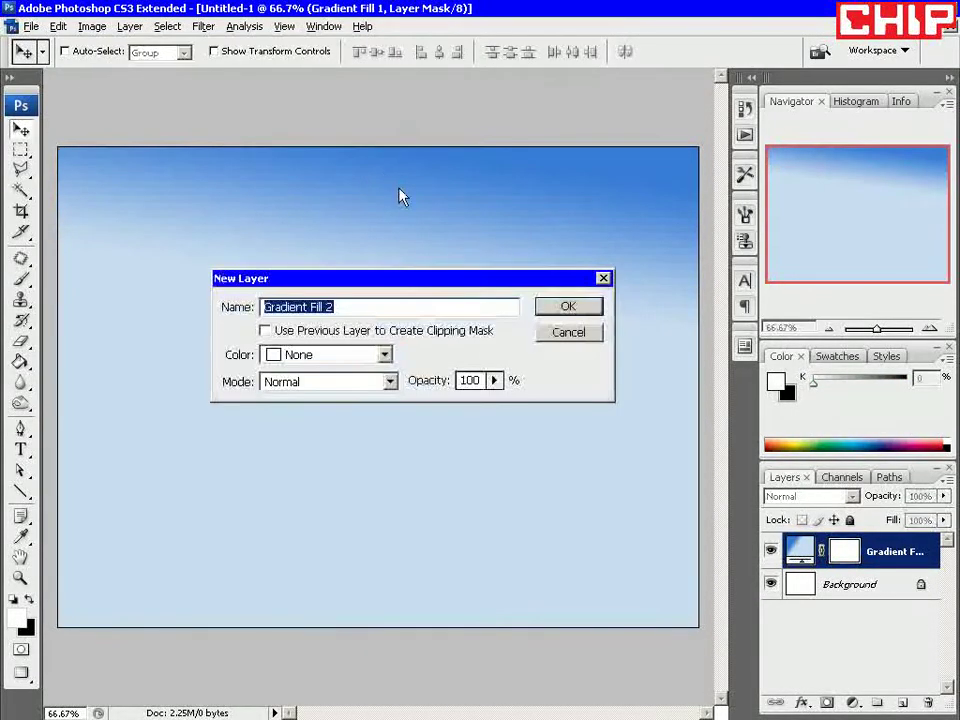
left_click(586, 310)
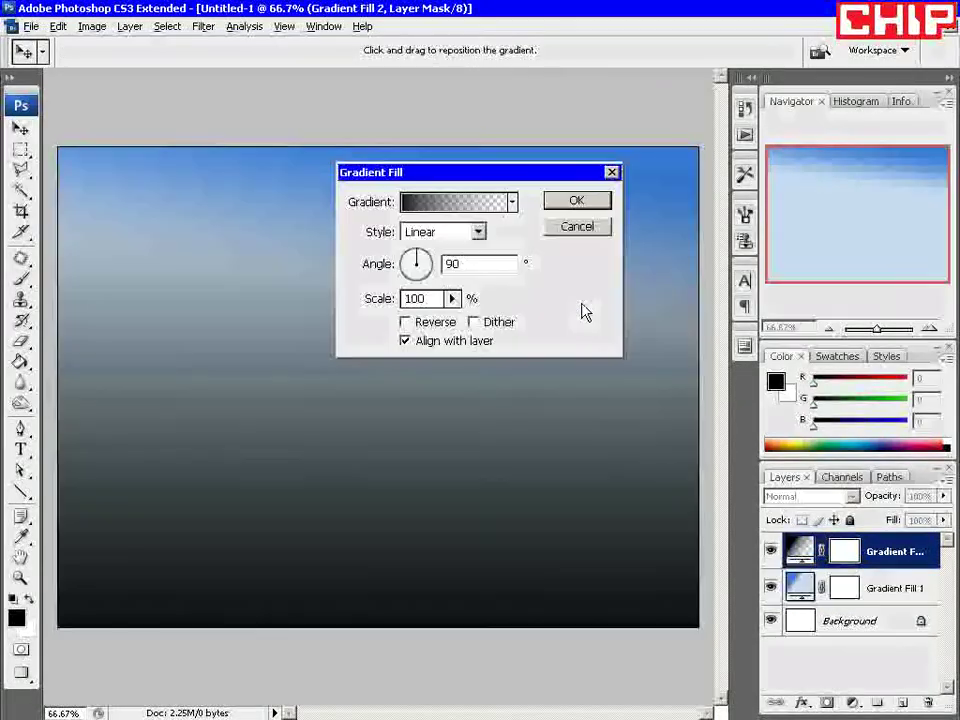
left_click(512, 203)
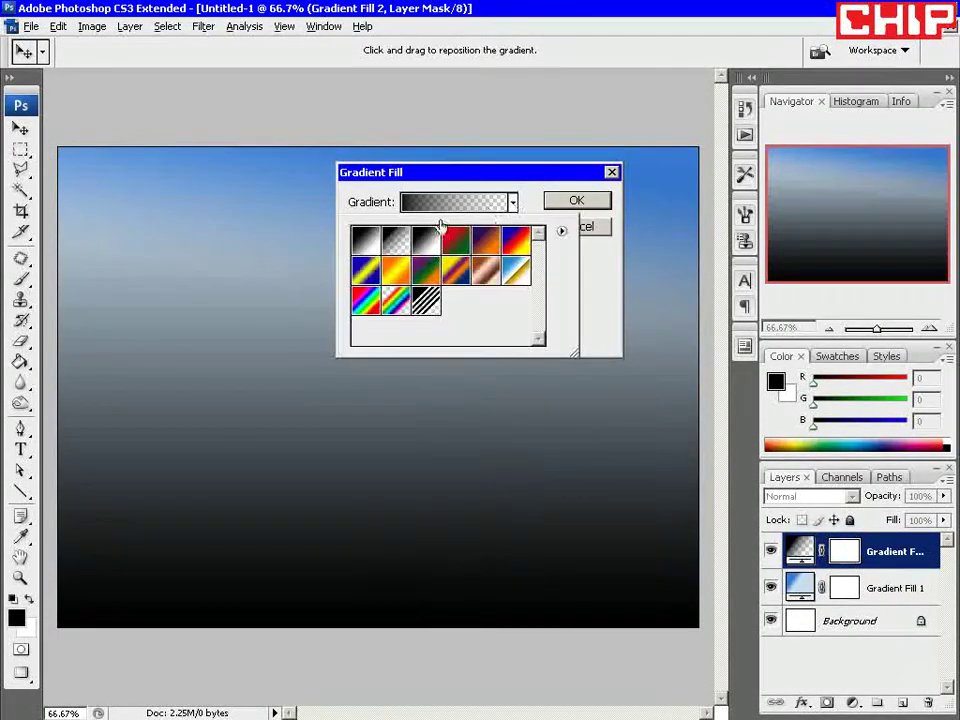
left_click(368, 243)
left_click(368, 213)
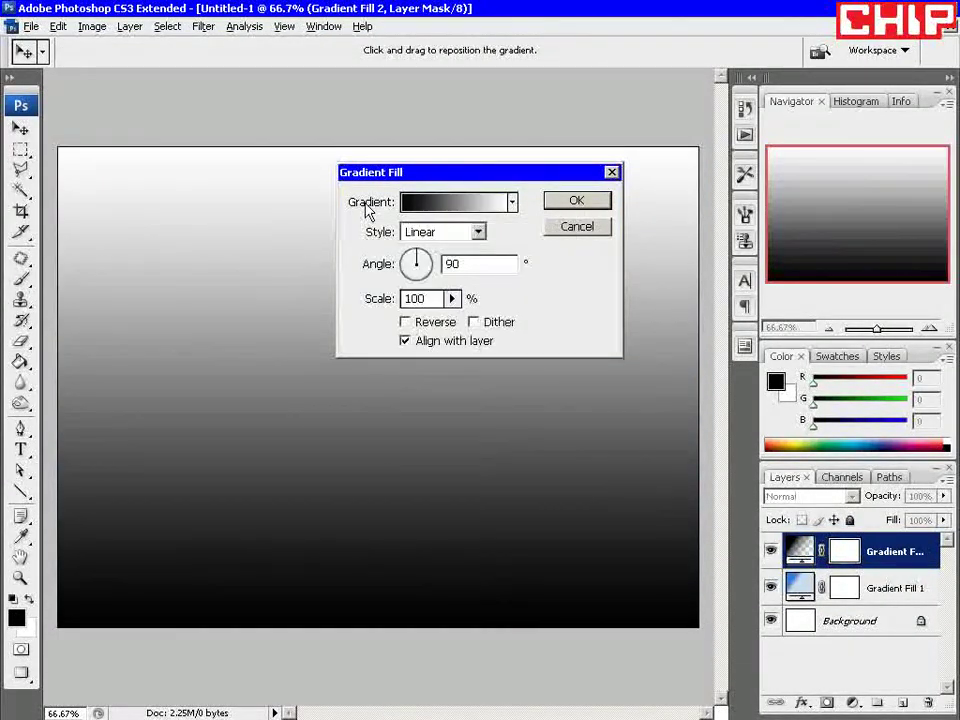
left_click(447, 210)
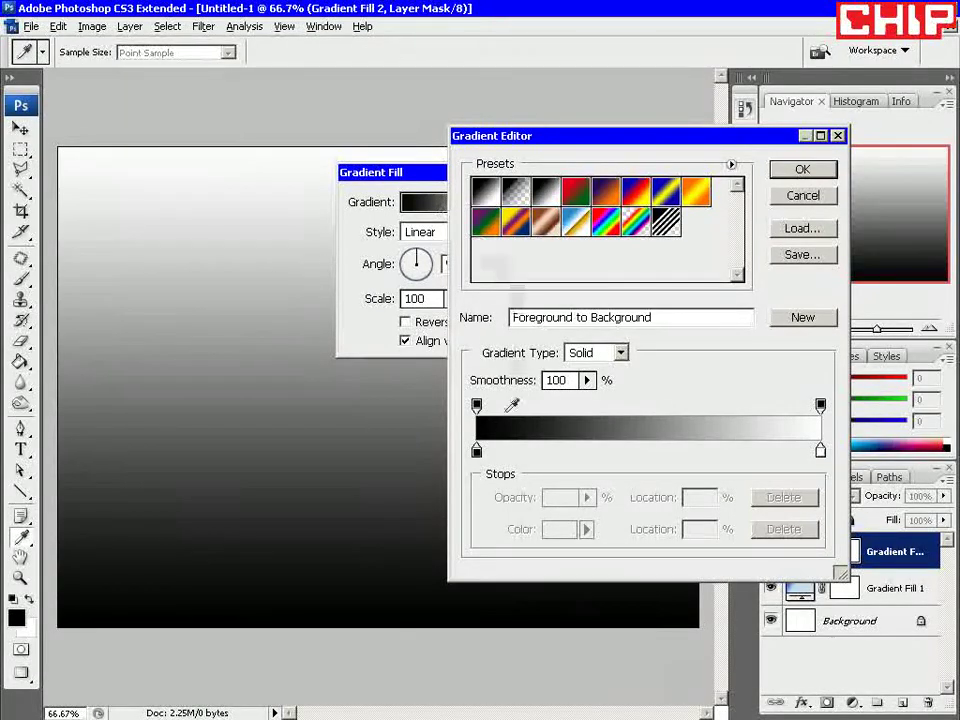
Set the gradient stops to 1d2d43 and 84a8cb, with the light stop at about 80%.
left_click(476, 452)
double_click(476, 452)
double_click(412, 631)
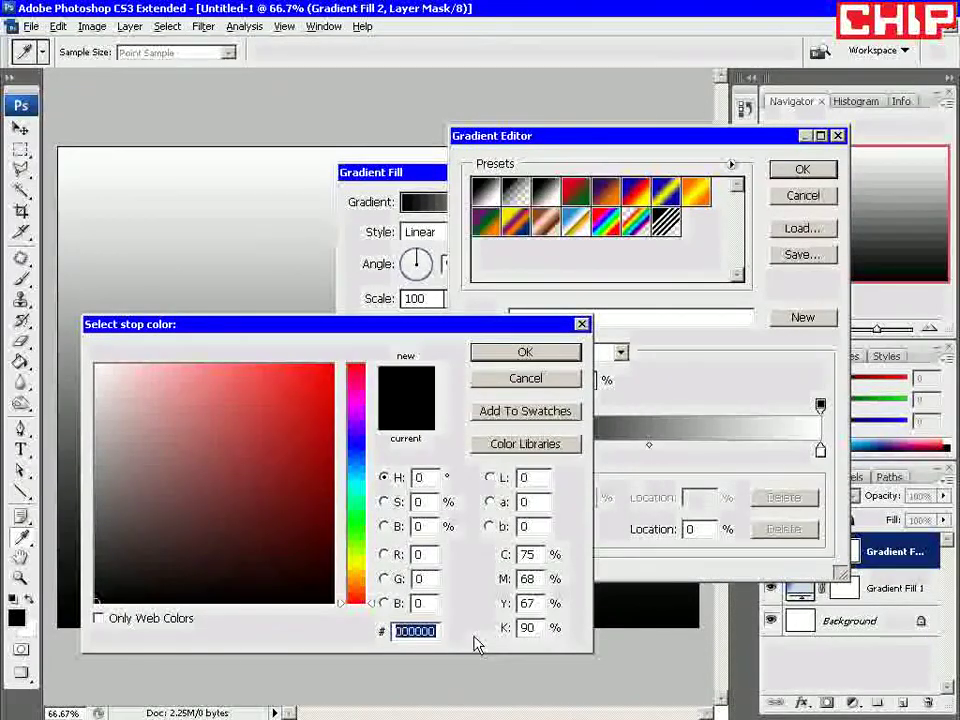
type("1d2d43")
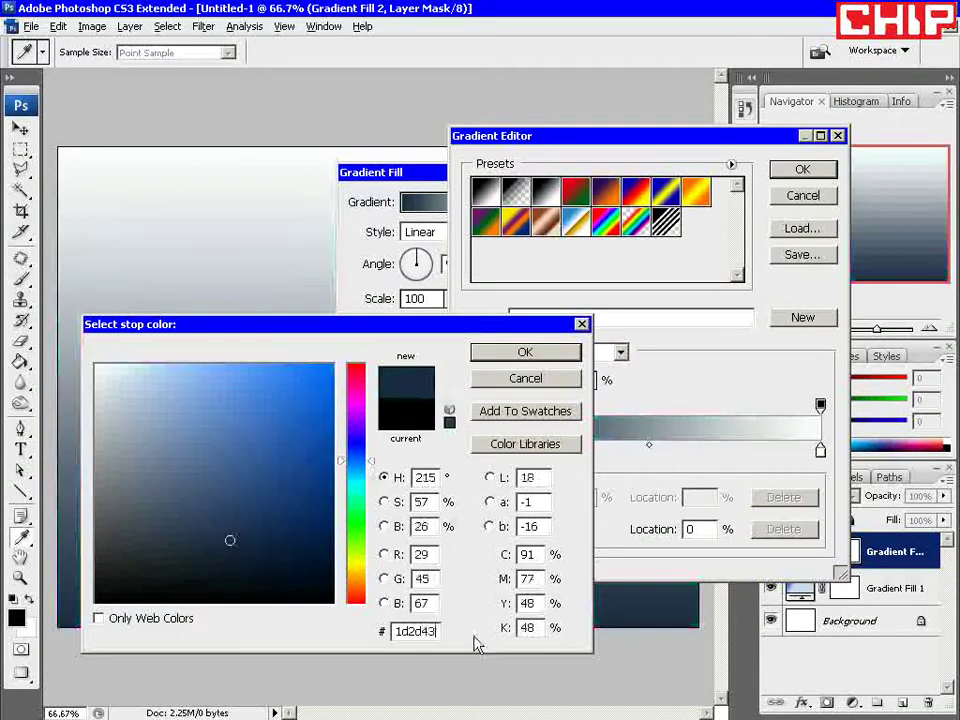
left_click(528, 350)
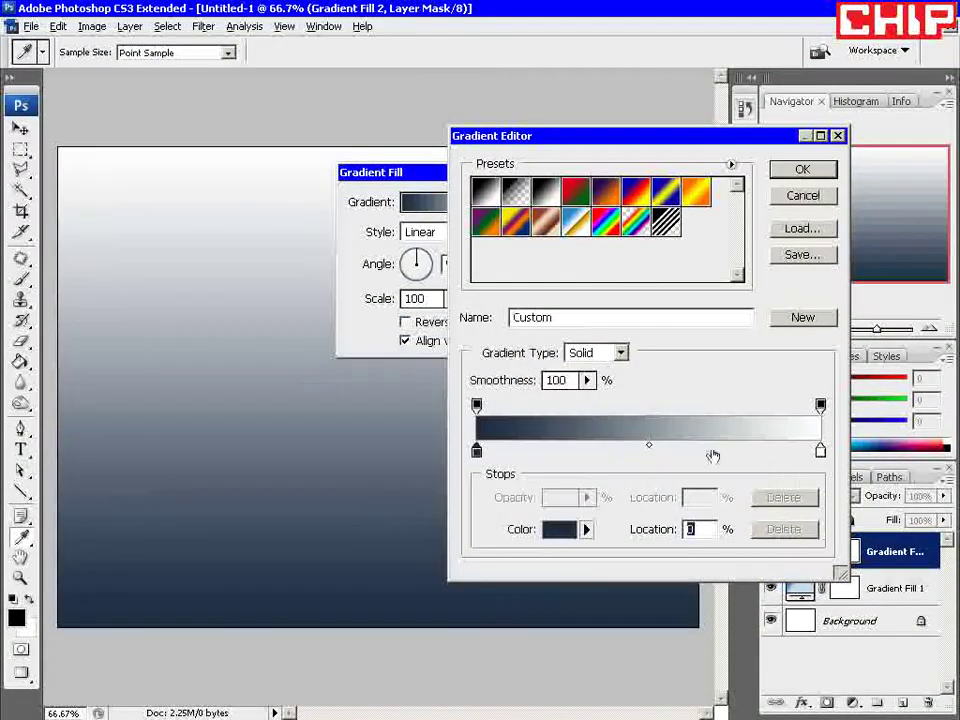
double_click(820, 452)
double_click(425, 631)
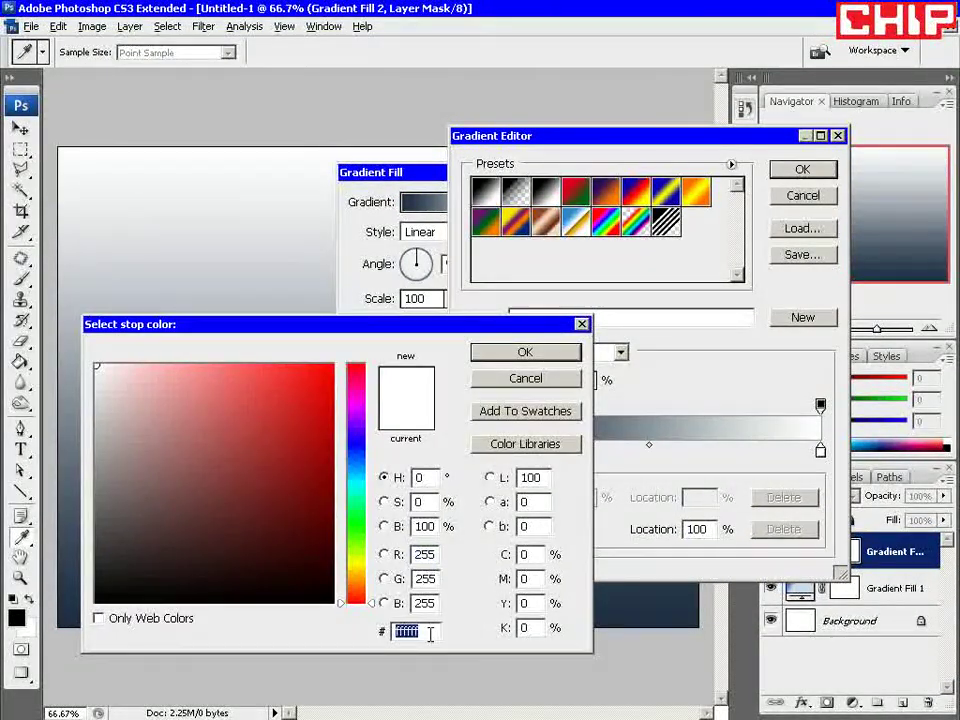
type("84a8")
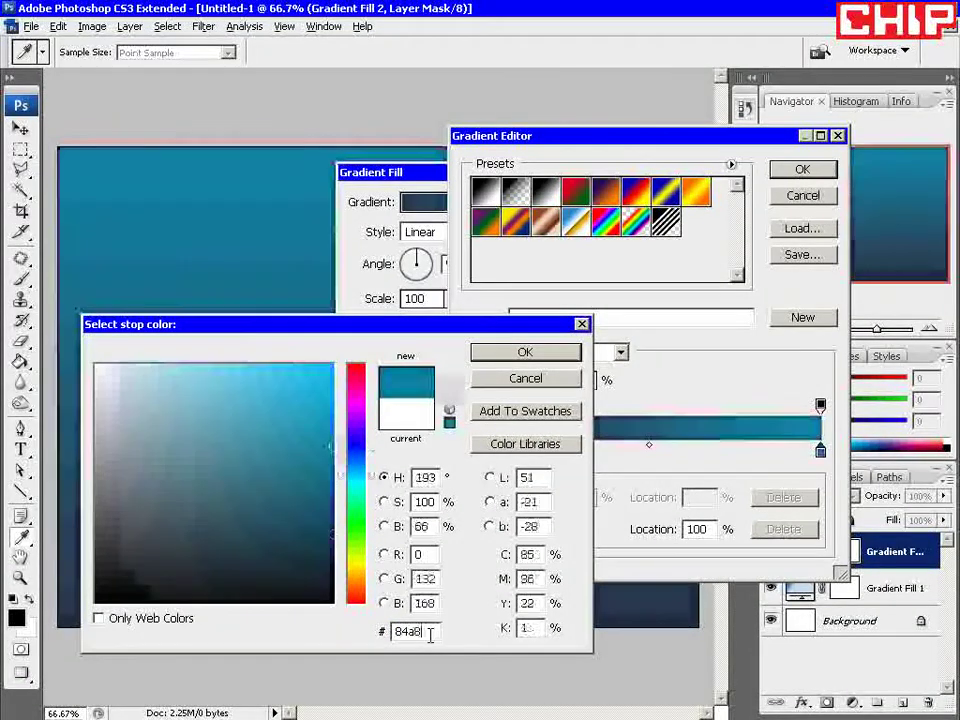
type("cb")
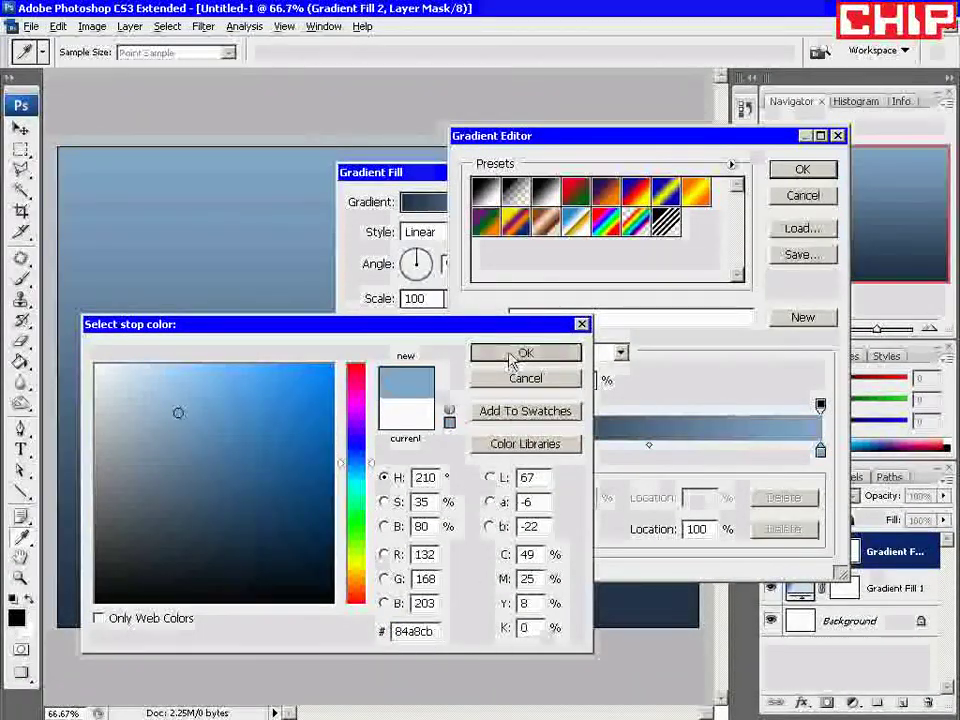
left_click(516, 355)
left_click_drag(820, 455, 750, 456)
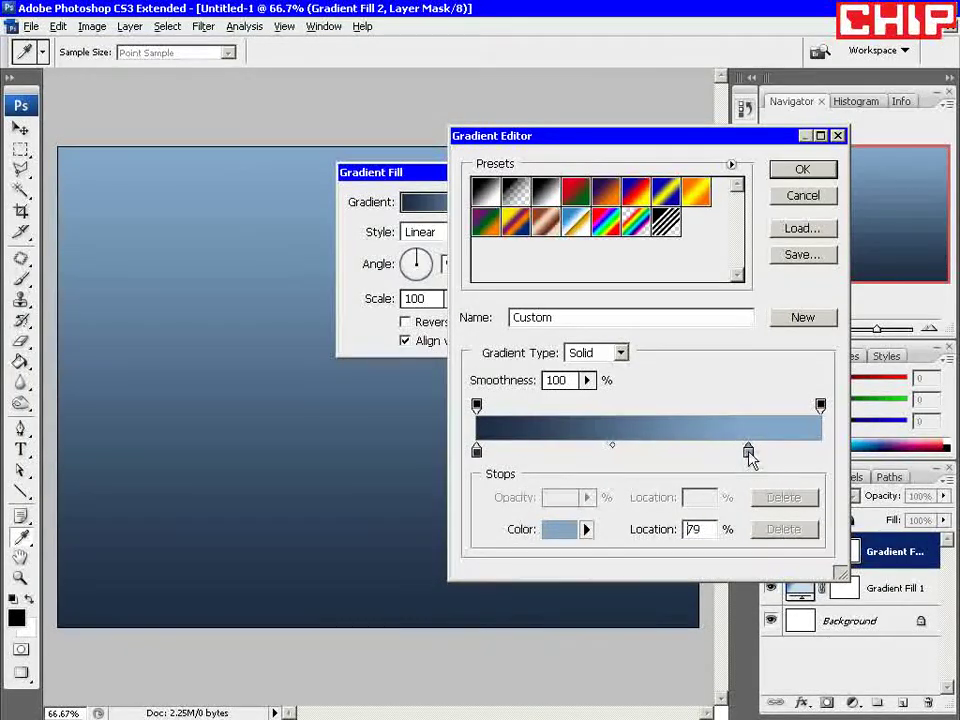
left_click(802, 170)
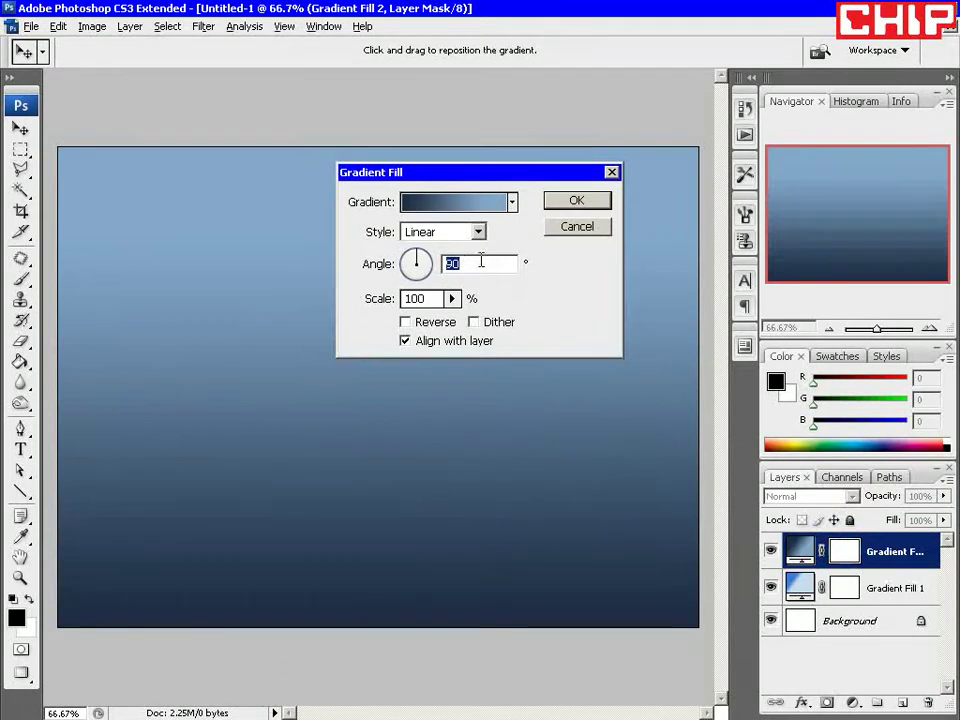
Set the navy gradient angle to 86° and apply the fill.
type("86")
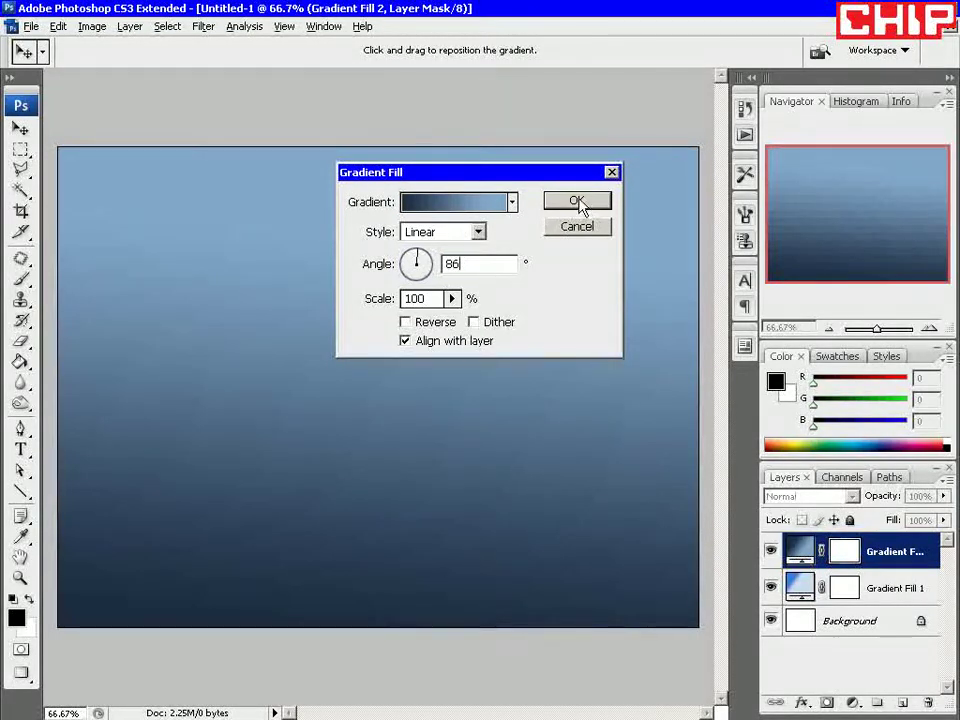
left_click(578, 201)
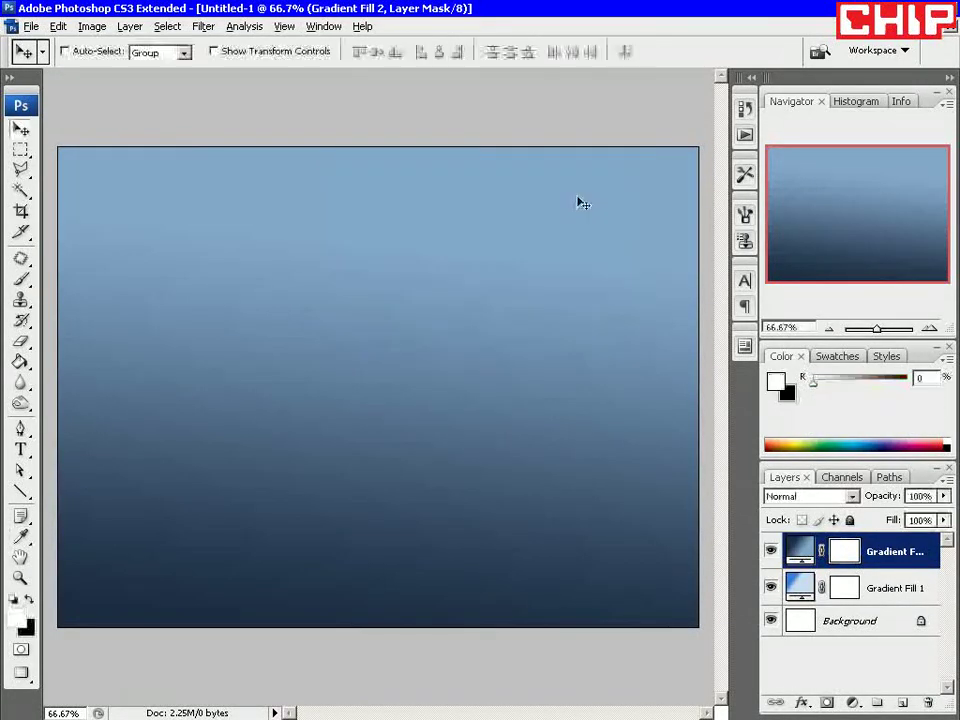
scroll(431, 374, "down", 1)
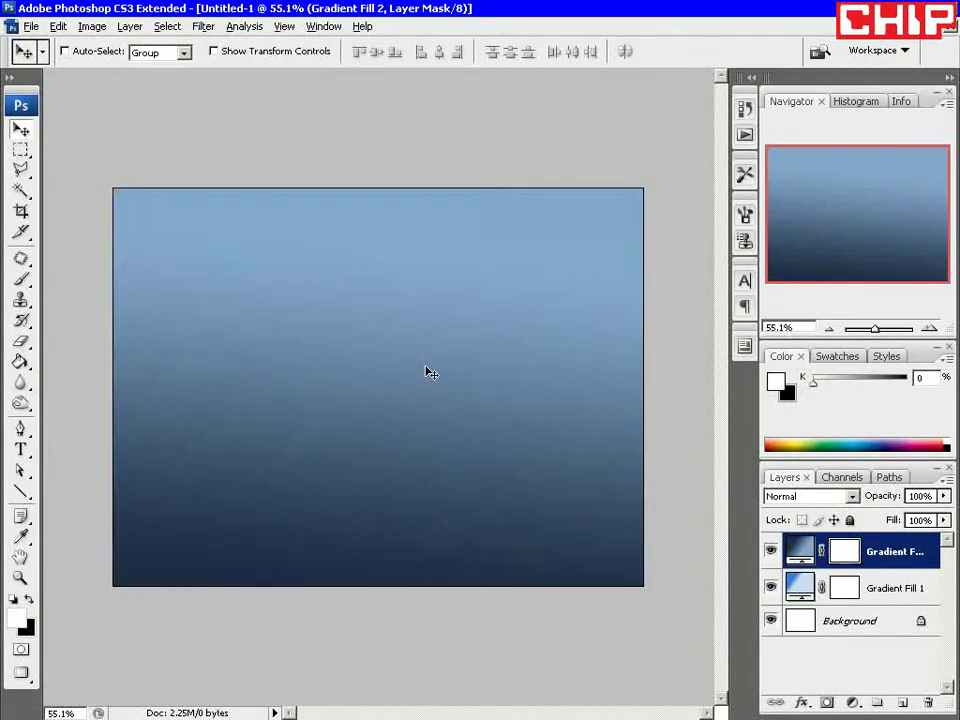
scroll(431, 374, "up", 1)
Move Gradient Fill 2 below the sky and mask the sky under a slanted, 6 px-feathered horizon.
left_click_drag(916, 552, 914, 590)
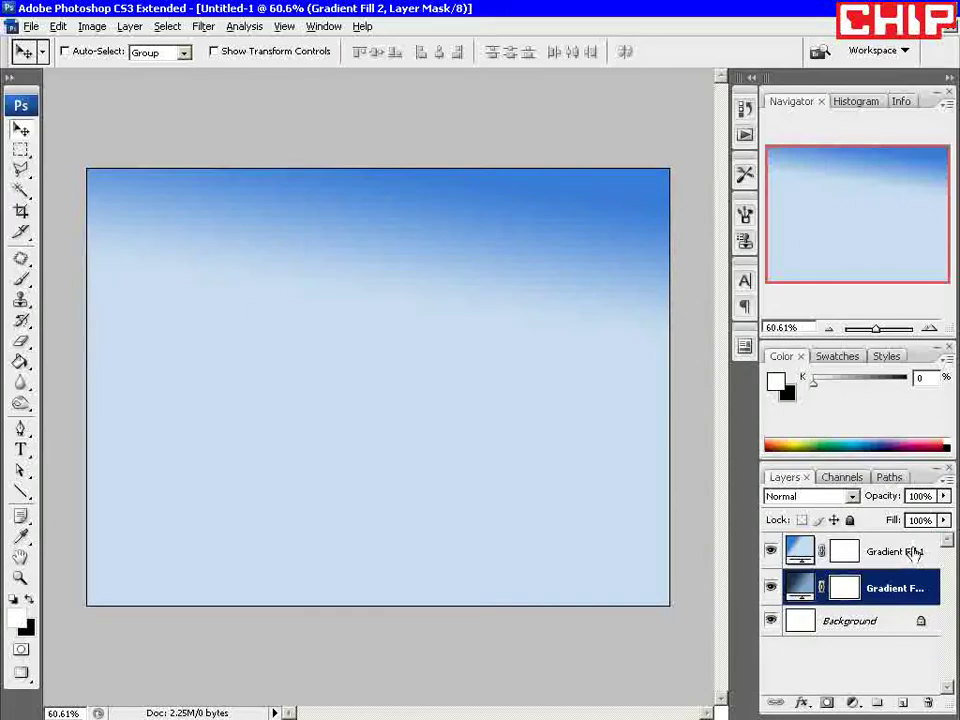
left_click(918, 551)
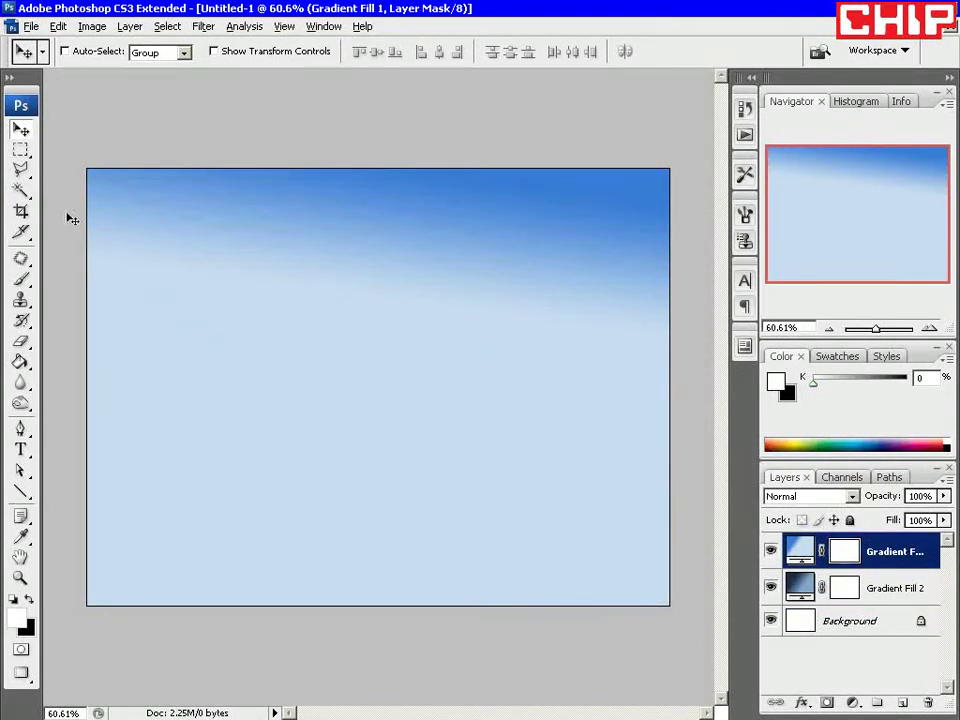
left_click(20, 168)
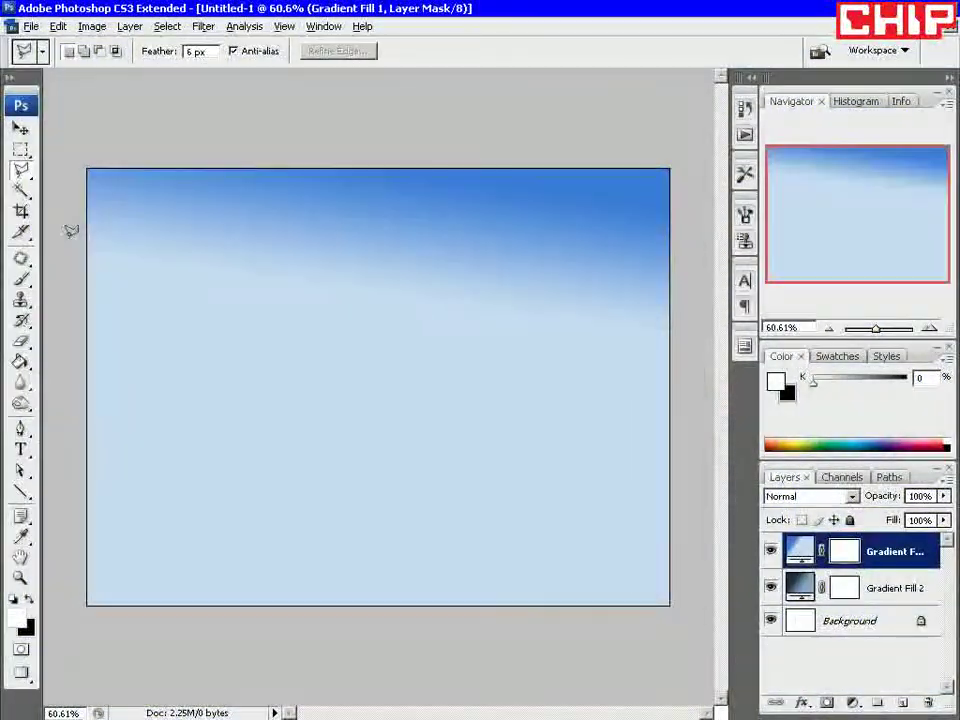
left_click(68, 237)
left_click(701, 645)
left_click(57, 645)
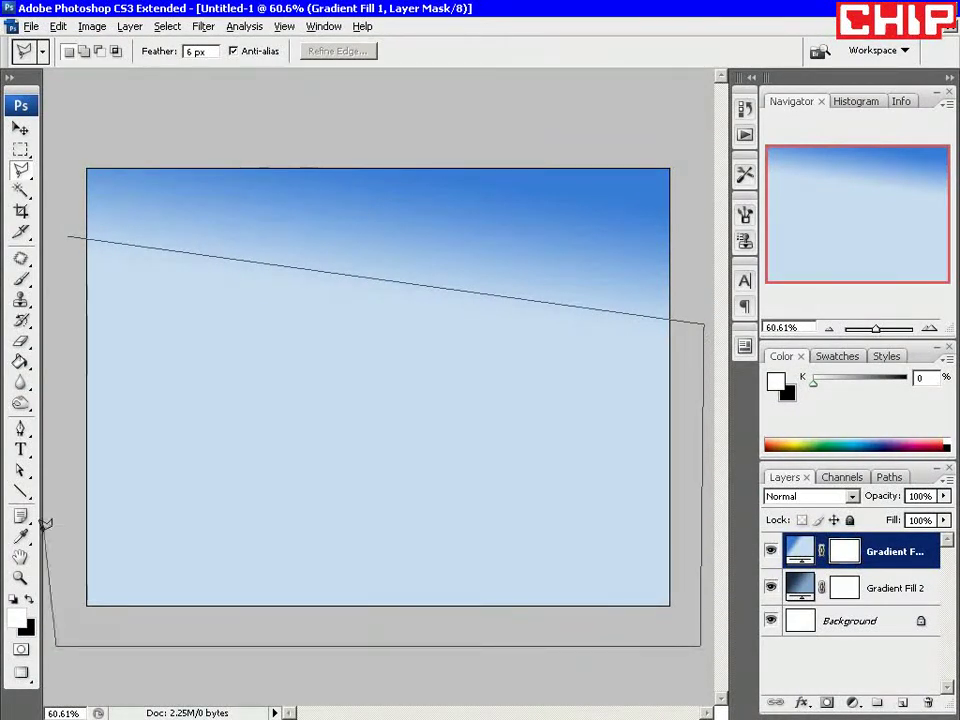
left_click(69, 230)
key("Delete")
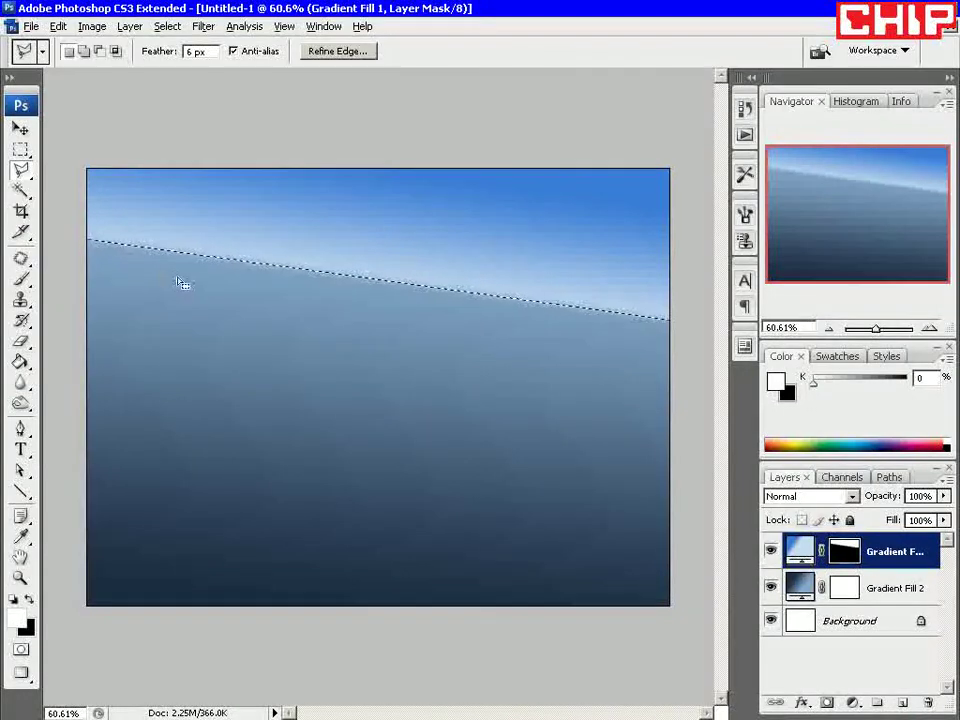
right_click(182, 284)
left_click(188, 285)
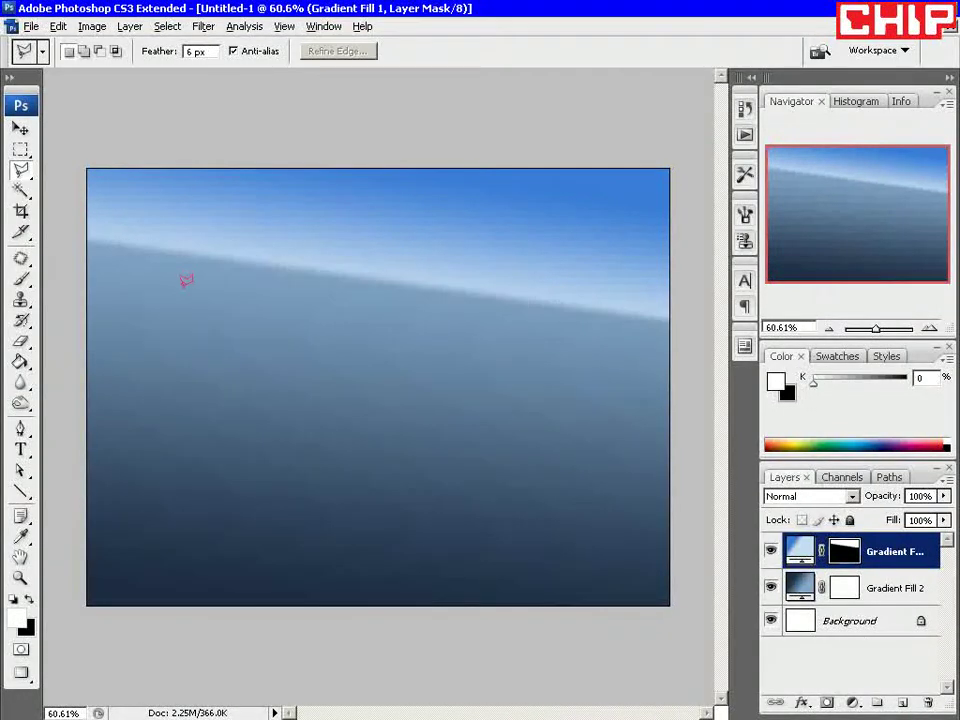
left_click(21, 131)
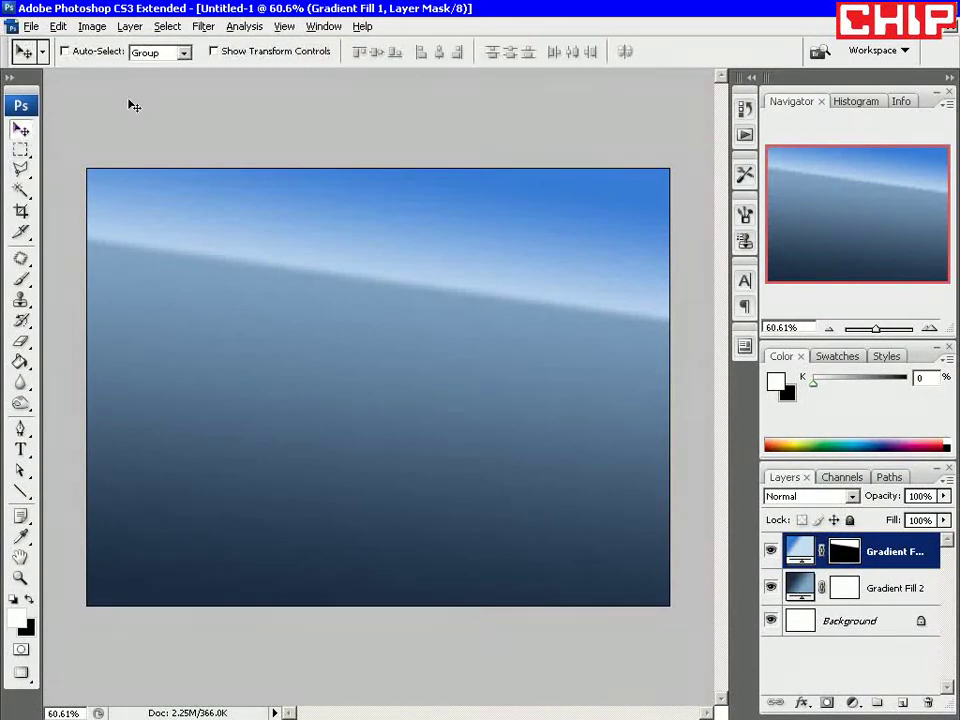
Add Layer 1 and paint-bucket fill it with dark navy 15253b.
left_click(901, 703)
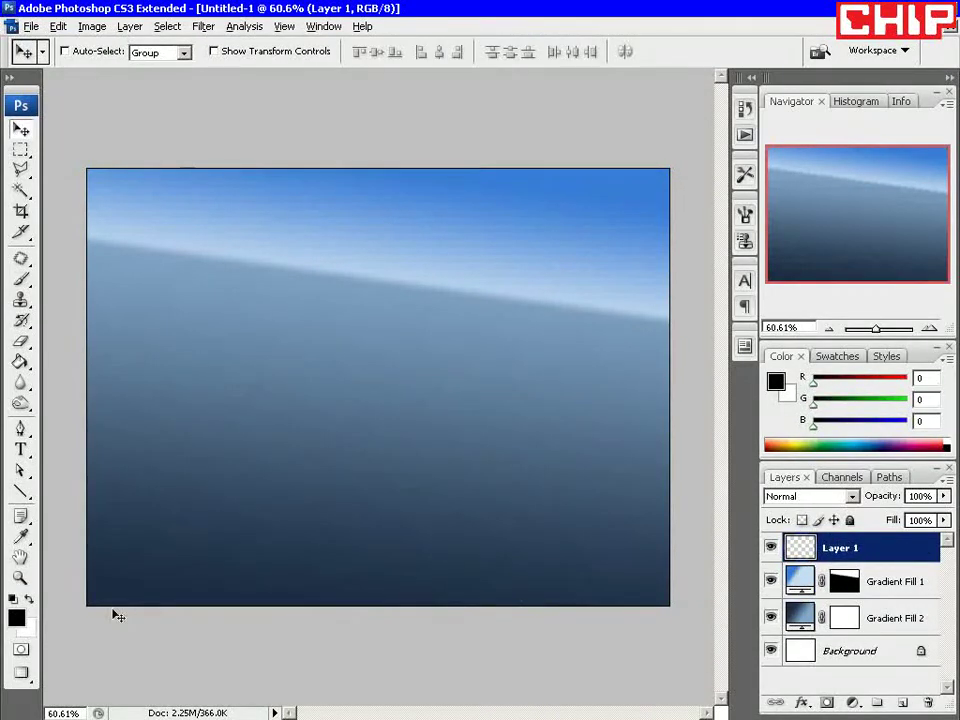
left_click(17, 618)
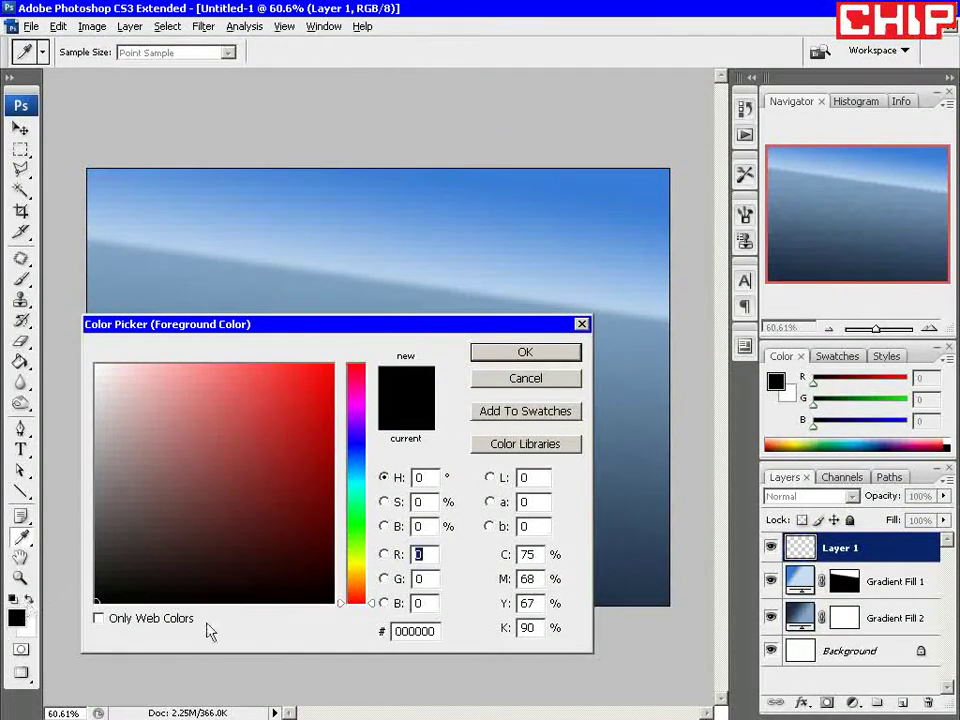
double_click(428, 632)
type("15253b")
left_click(524, 352)
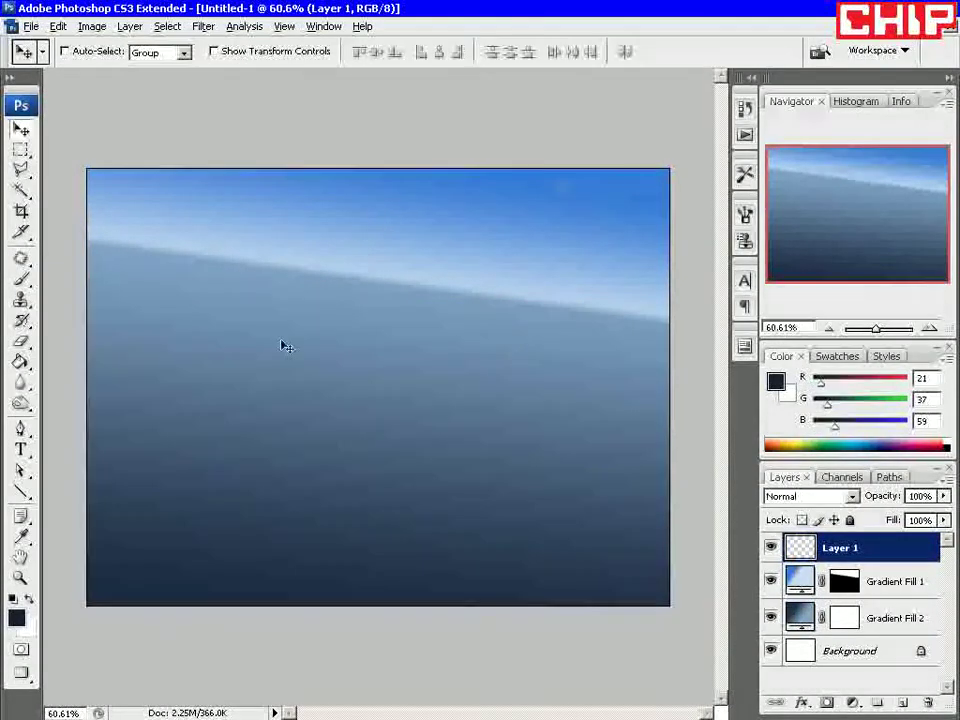
left_click(21, 360)
left_click(311, 349)
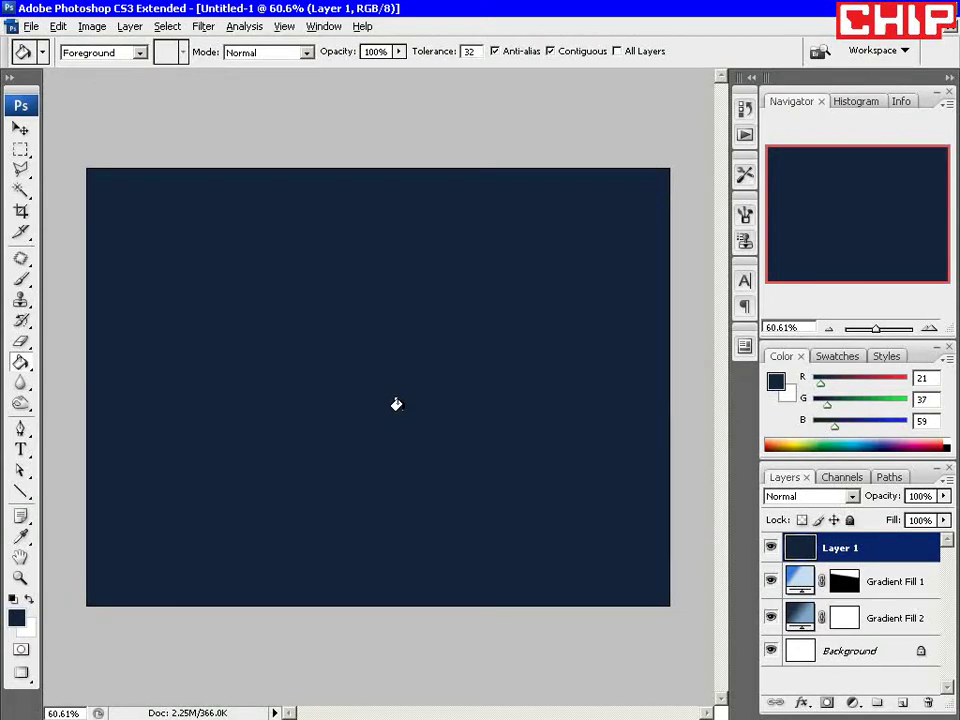
Apply Fibers (Variance 20, Strength 10) between 90° CCW and 90° CW canvas rotations.
left_click(91, 27)
mouse_move(123, 199)
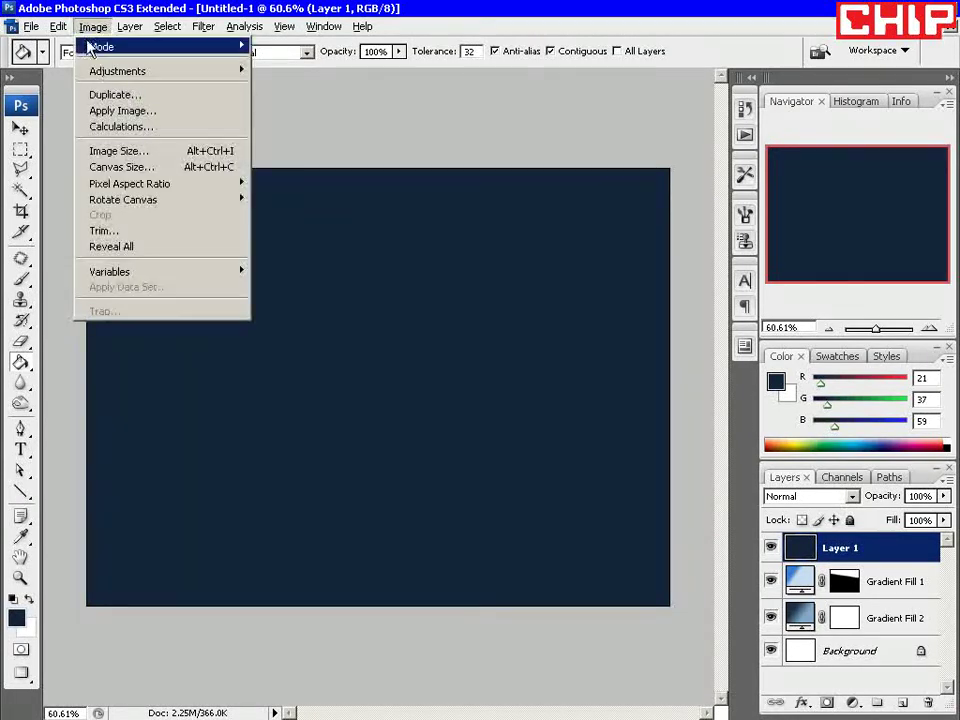
left_click(280, 230)
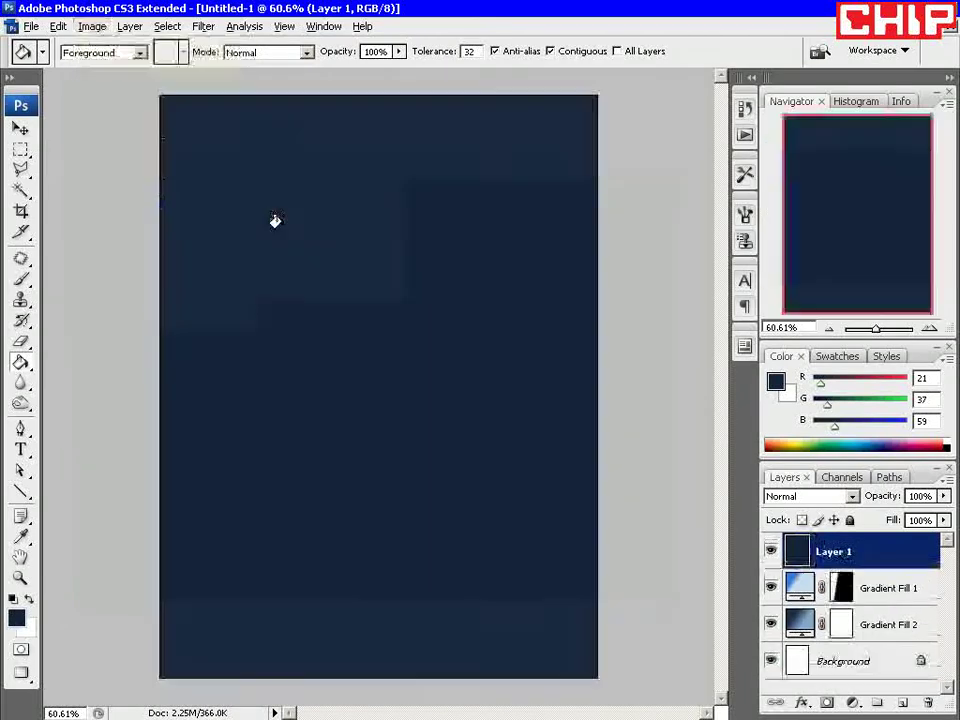
left_click(206, 28)
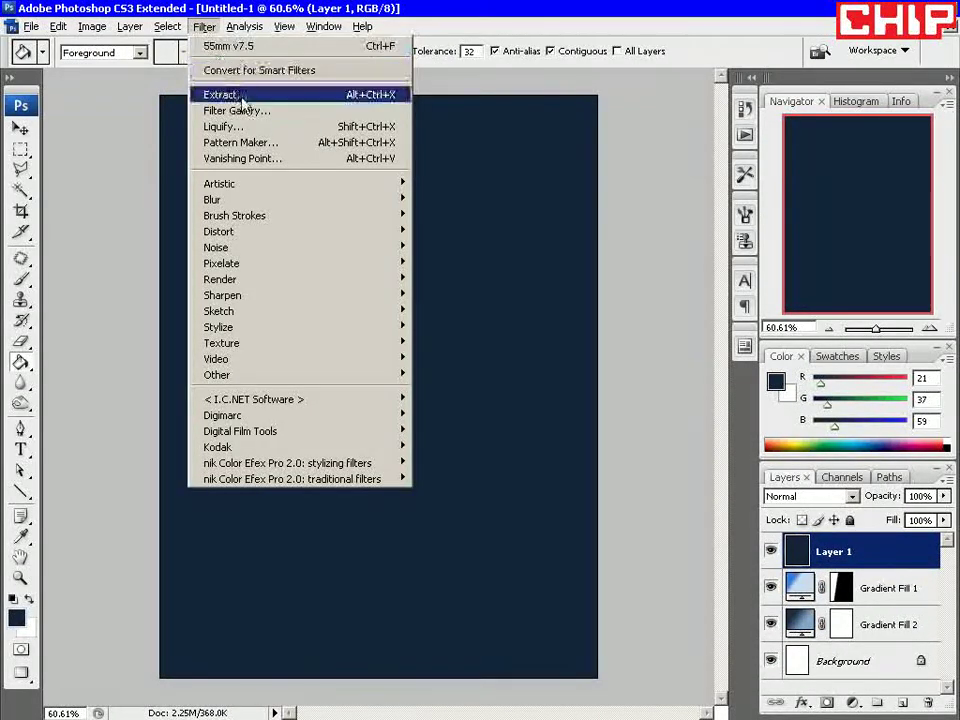
mouse_move(220, 279)
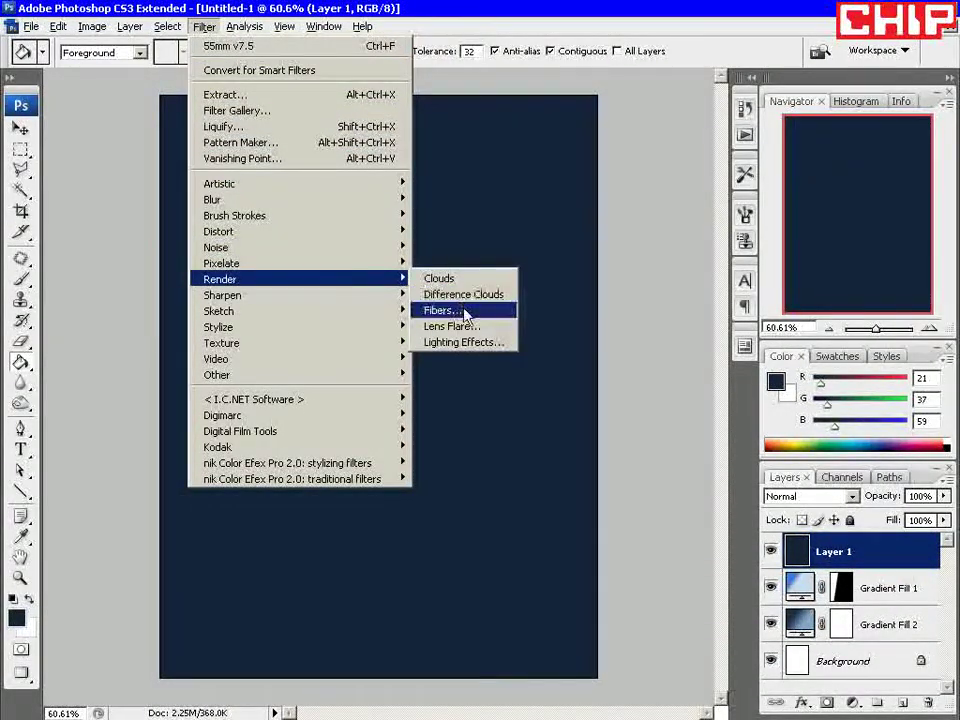
left_click(458, 311)
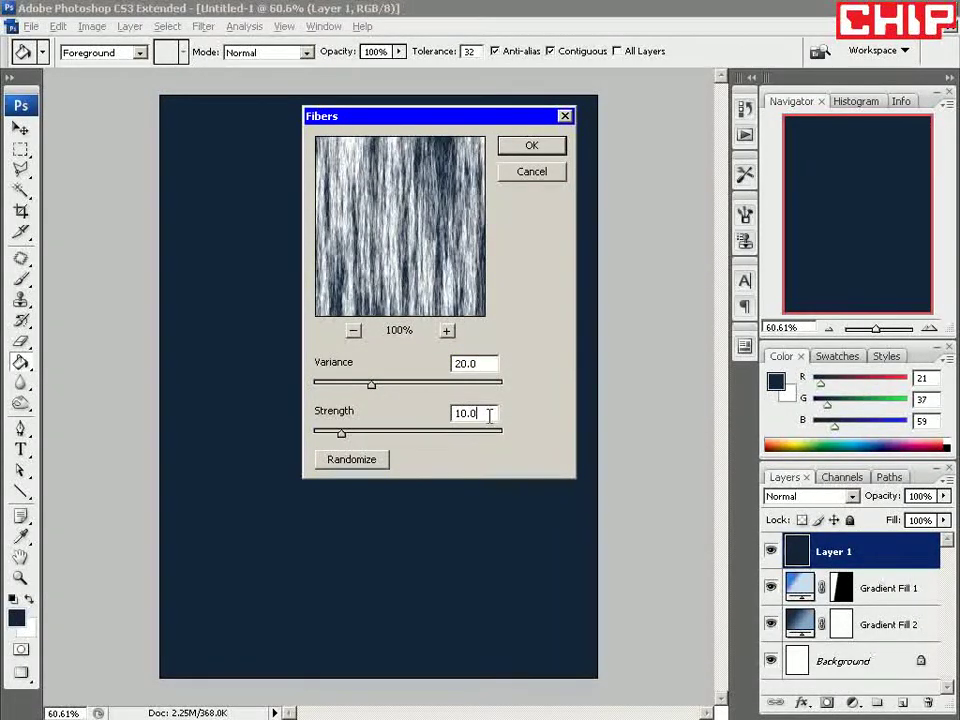
left_click(548, 150)
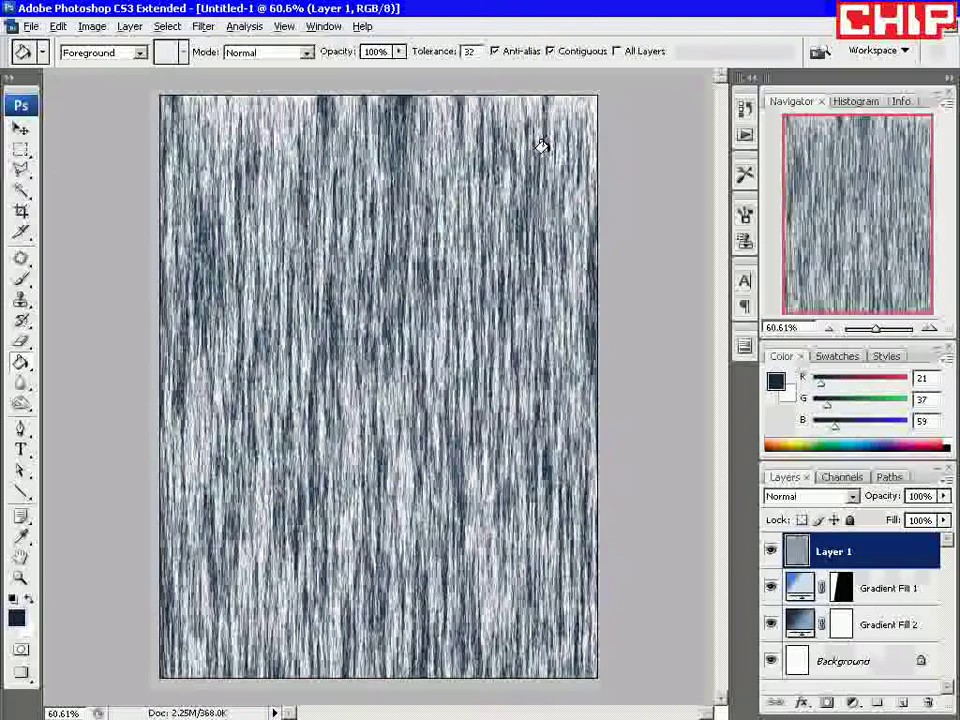
left_click(84, 28)
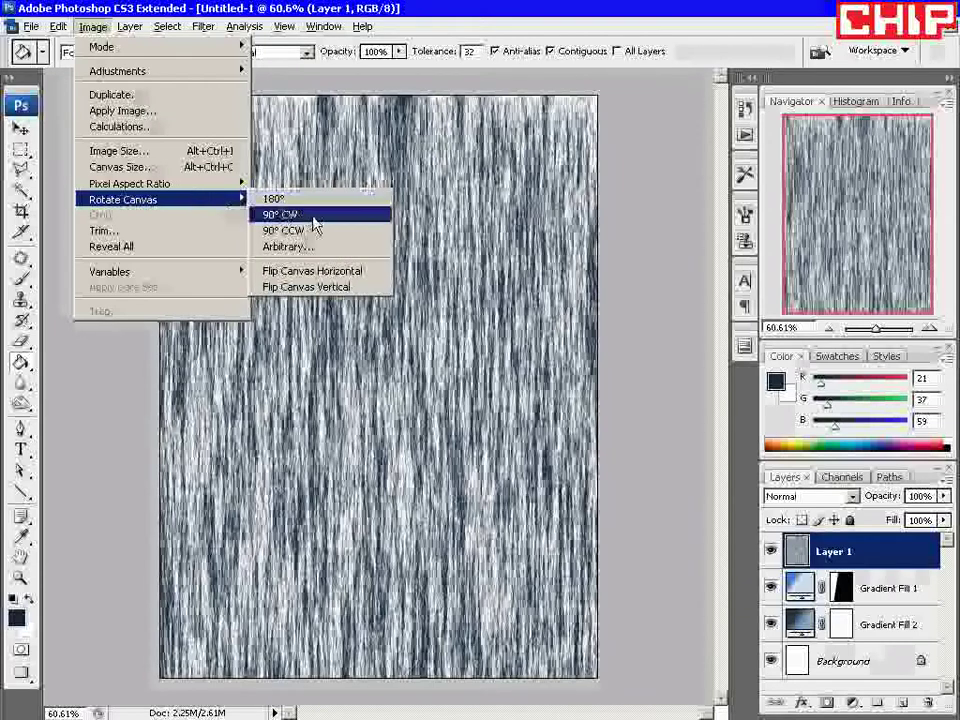
left_click(307, 210)
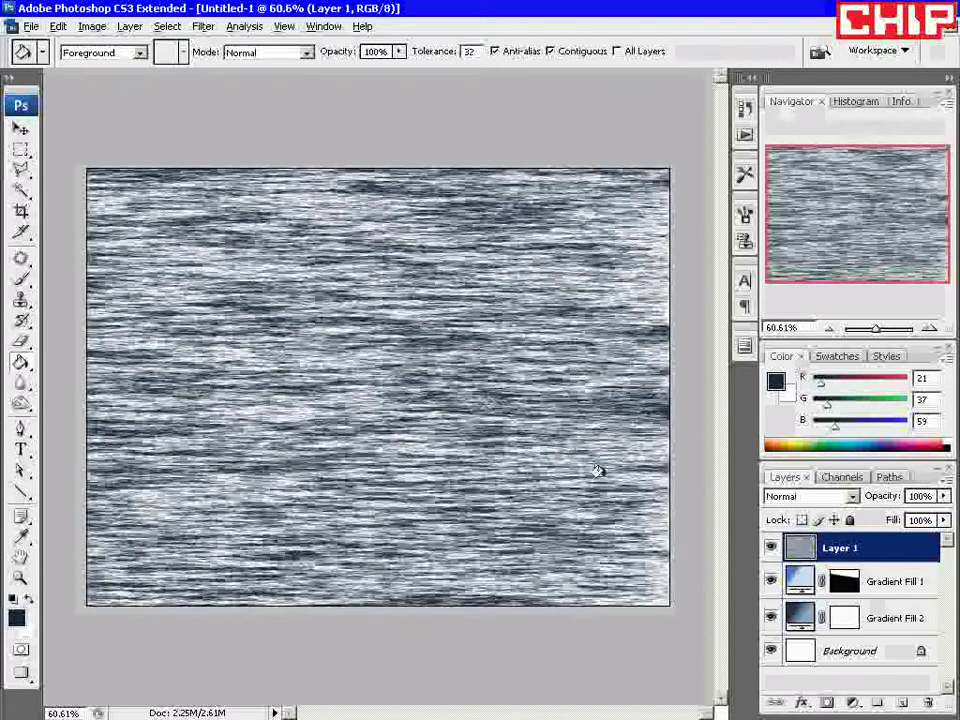
Lower Layer 1 to 28% opacity and pull its top corners down to match the horizon.
key("v")
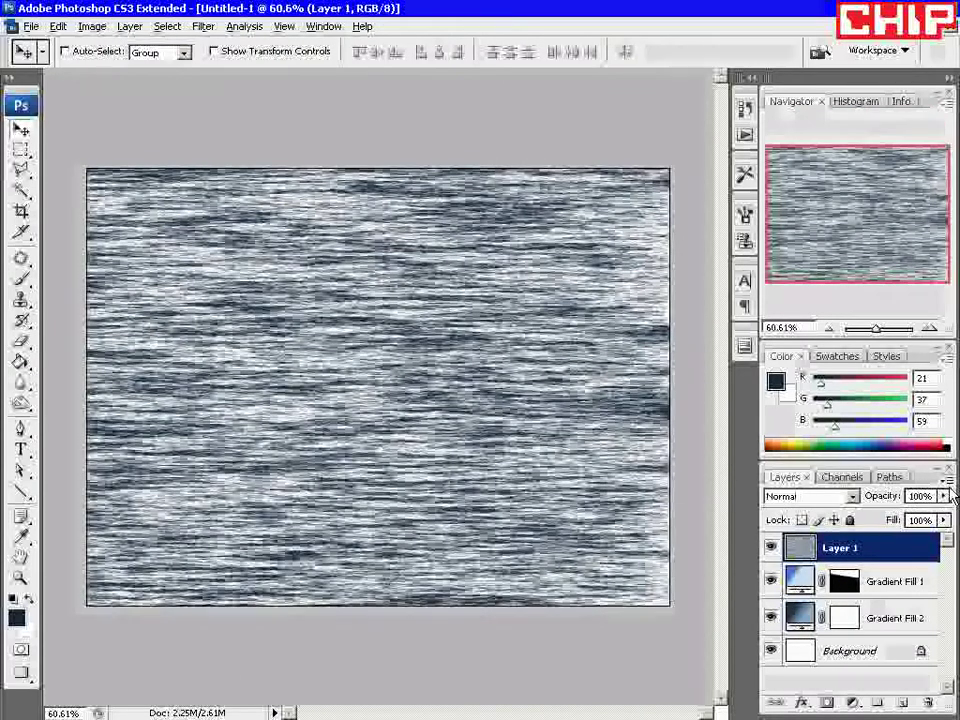
left_click(944, 496)
left_click_drag(922, 521, 877, 516)
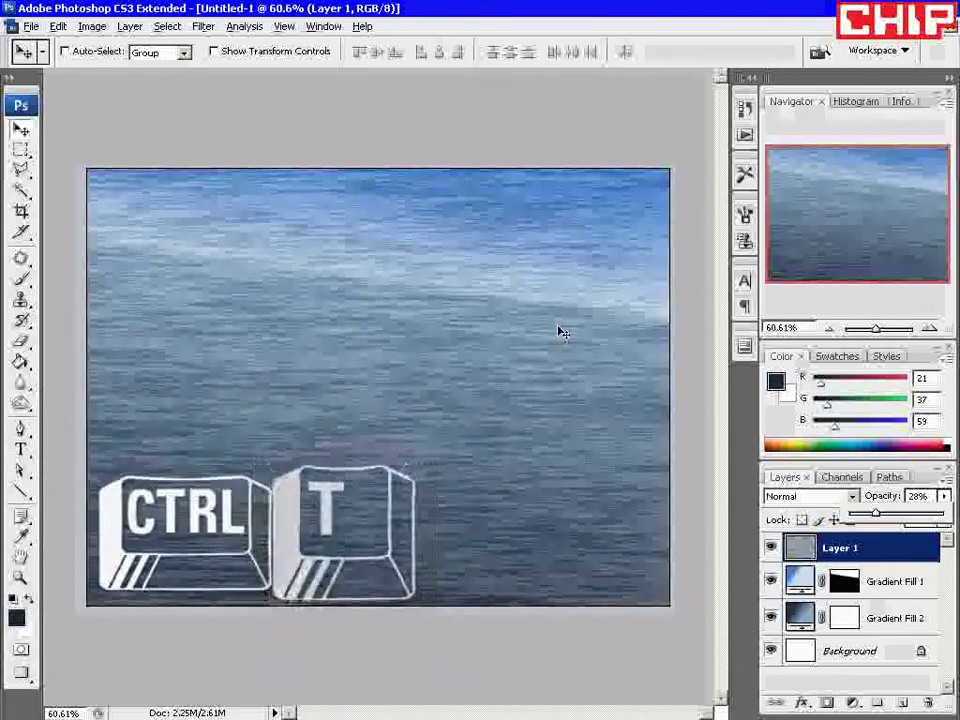
key("ctrl+t")
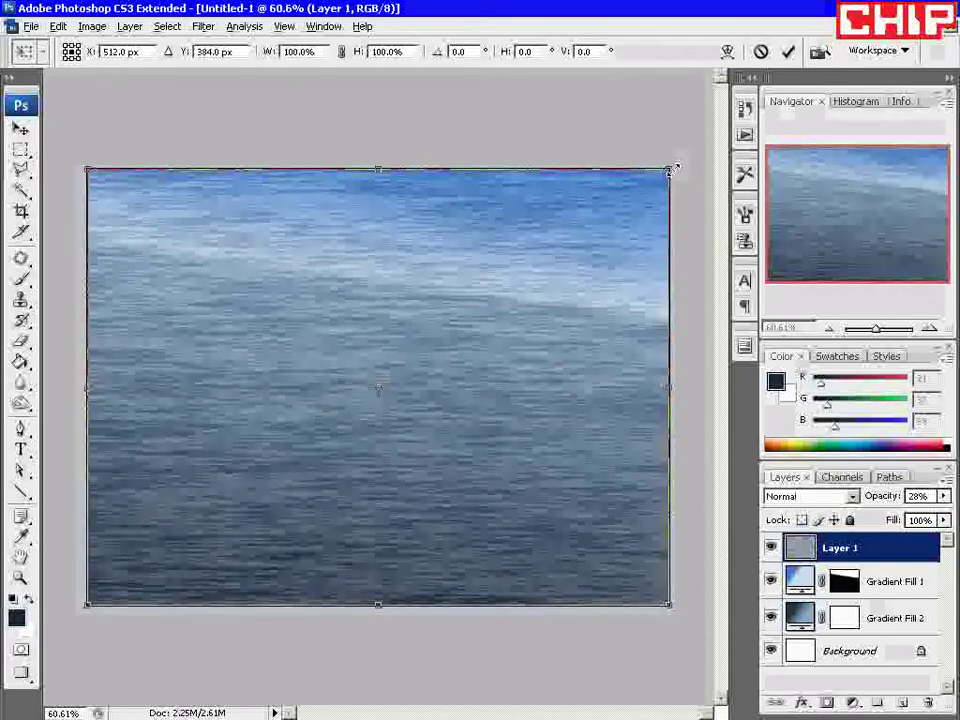
left_click_drag(670, 172, 673, 297)
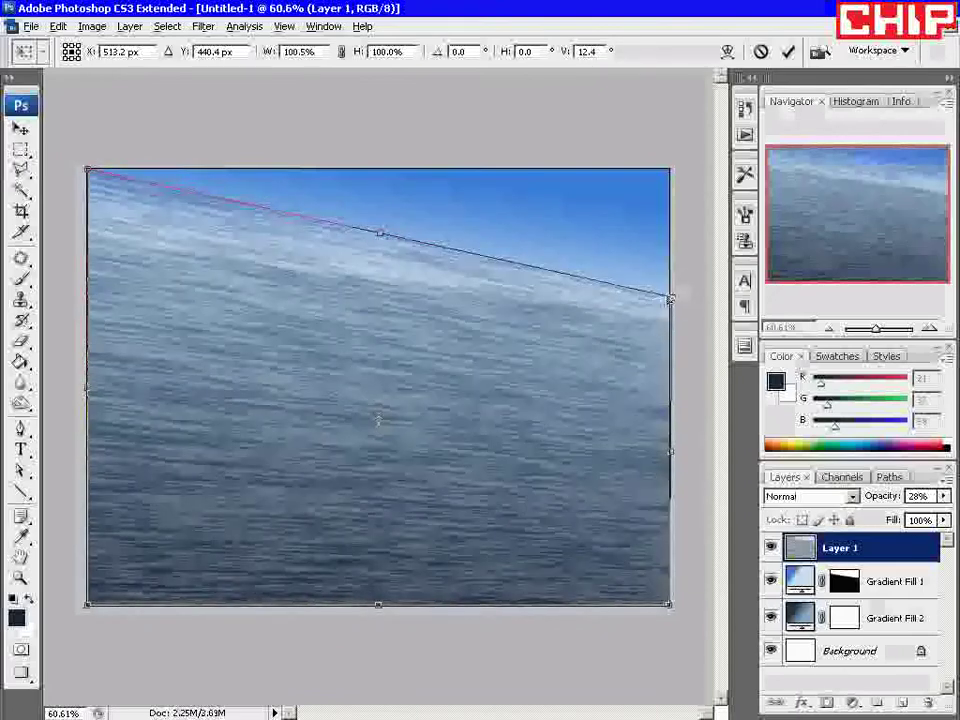
left_click_drag(89, 174, 85, 208)
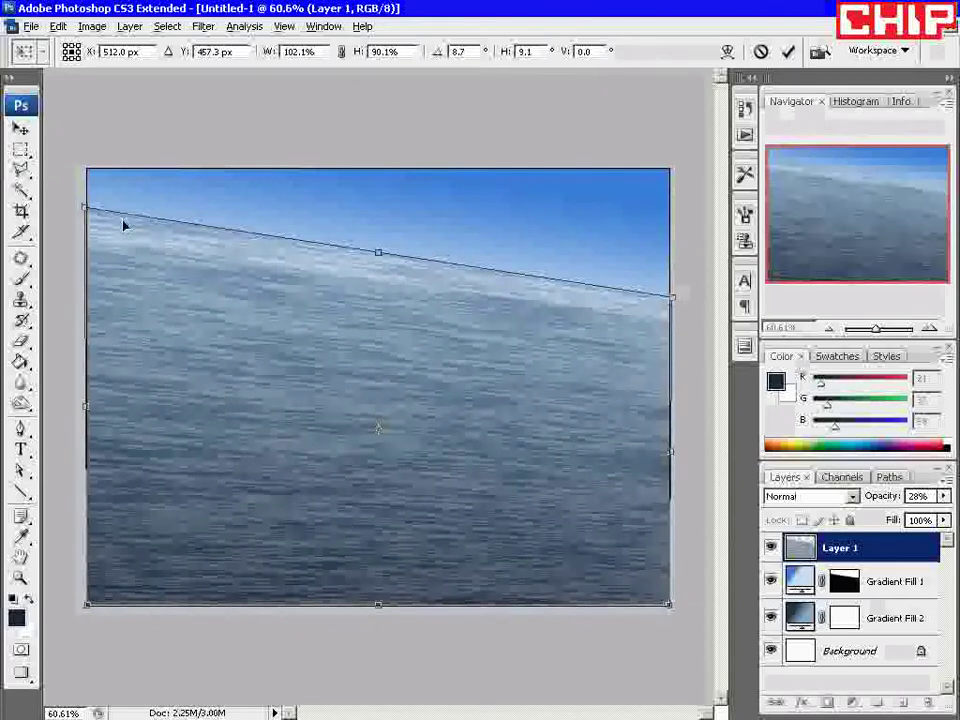
key("Return")
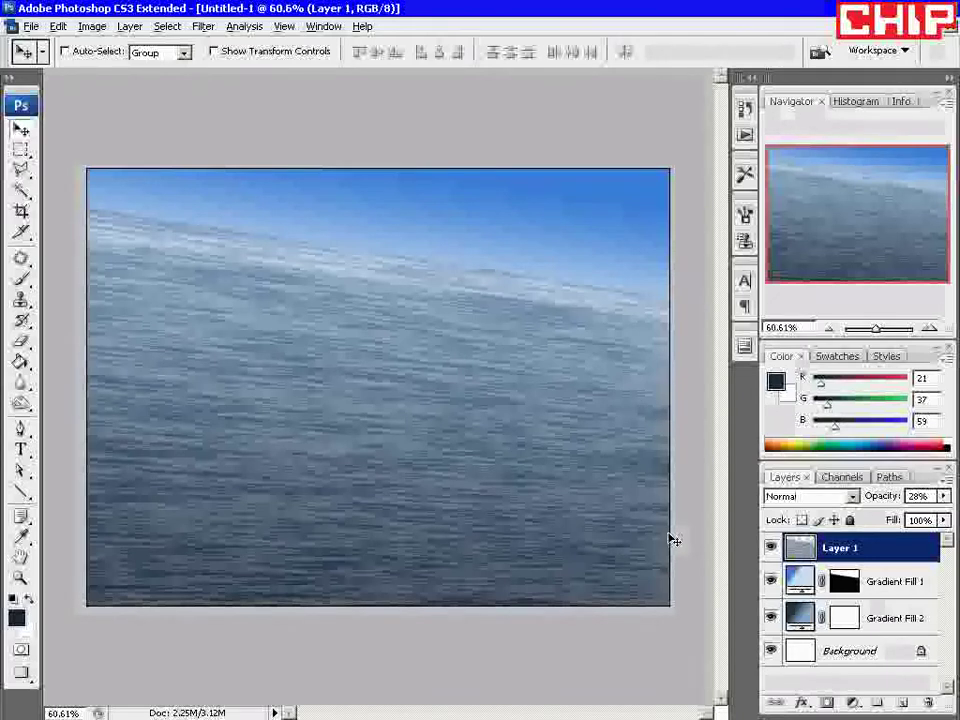
Clear the water texture from the sky using the Gradient Fill 1 mask selection, then deselect.
left_click(840, 583, "ctrl")
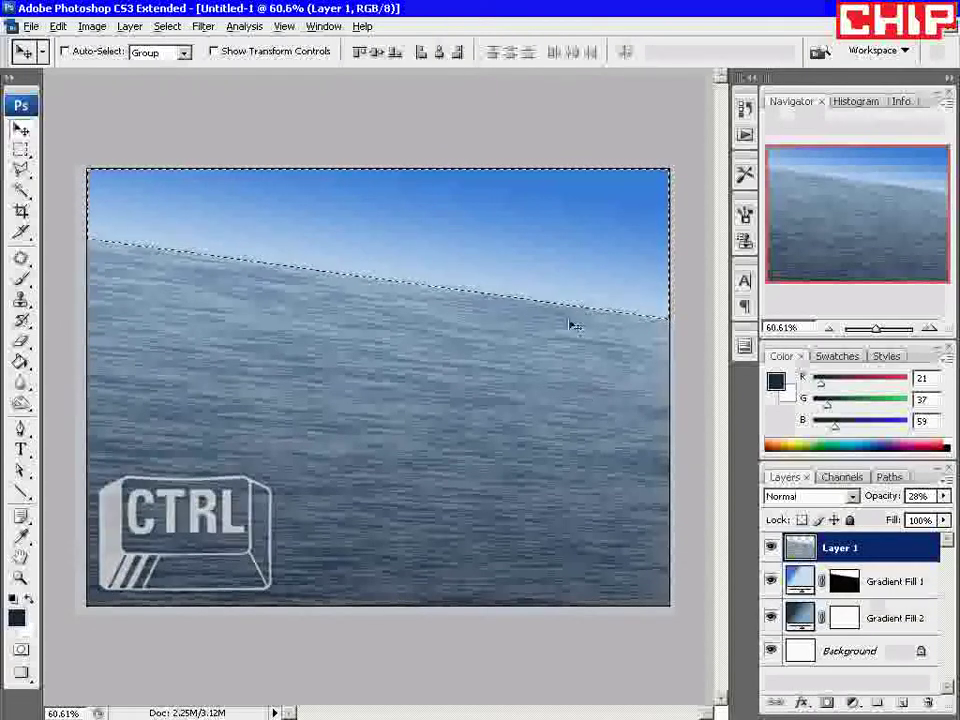
left_click(20, 150)
right_click(236, 249)
left_click(270, 256)
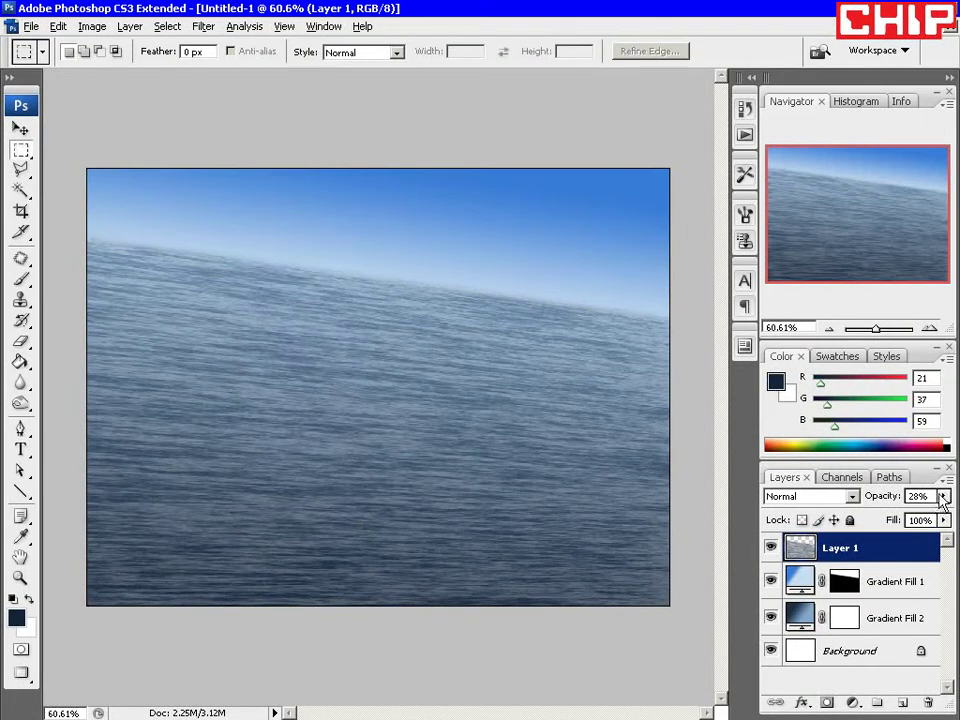
Set Layer 1 to Multiply blending at 60% opacity.
left_click(852, 496)
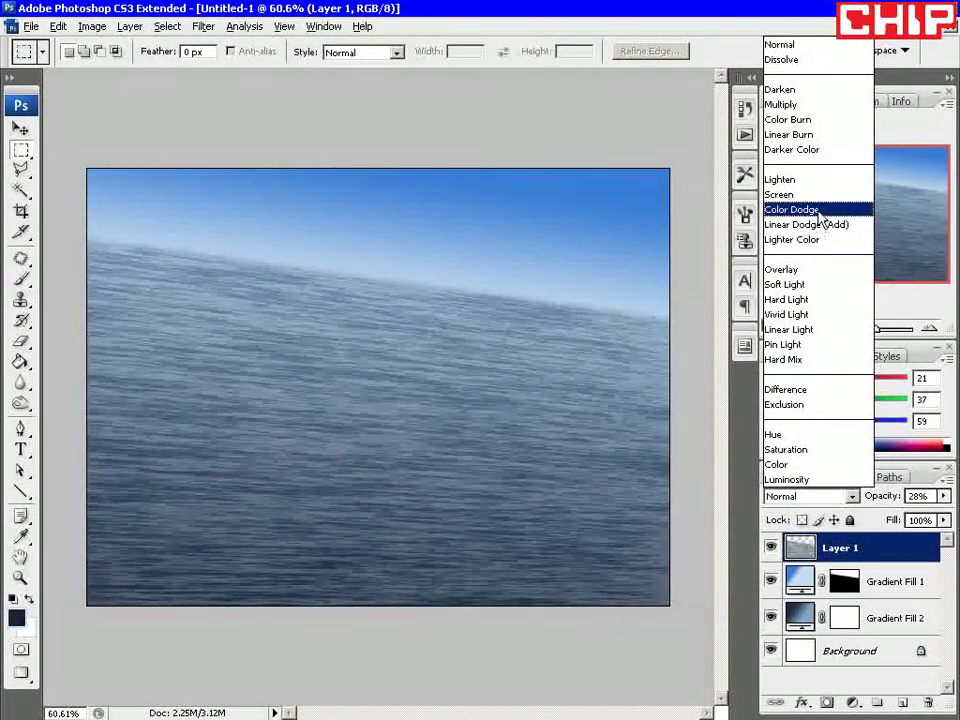
left_click(814, 104)
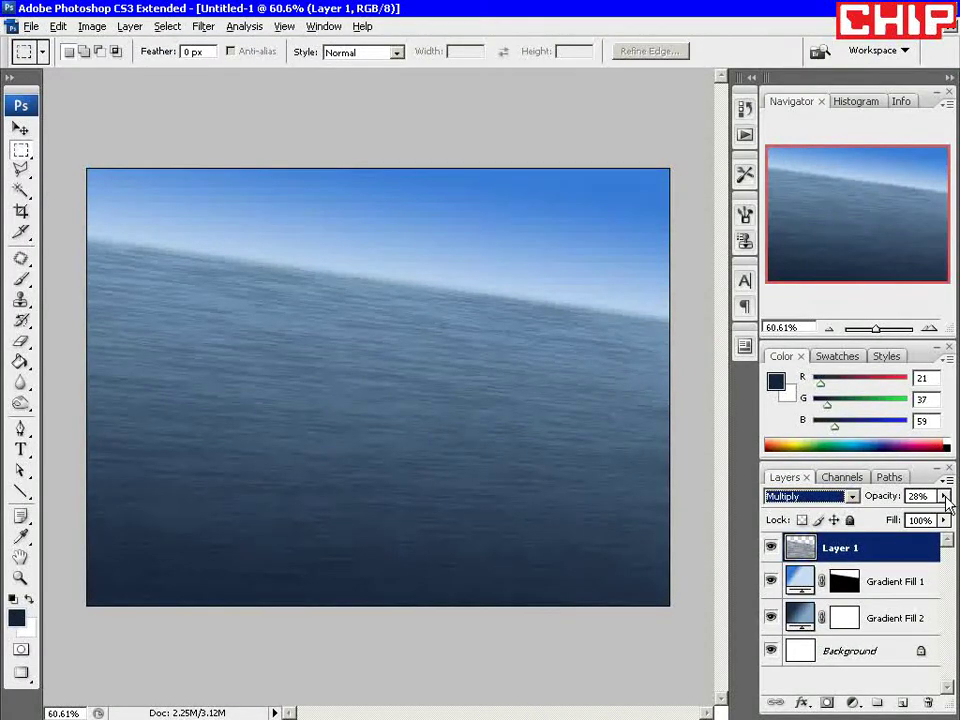
left_click_drag(944, 497, 907, 516)
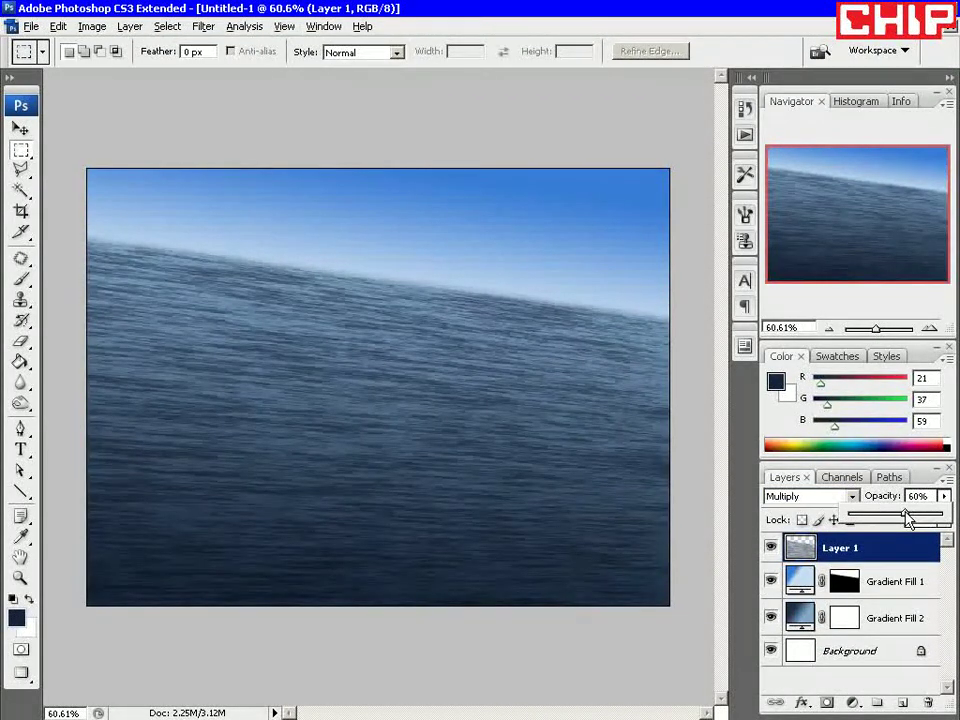
left_click(951, 546)
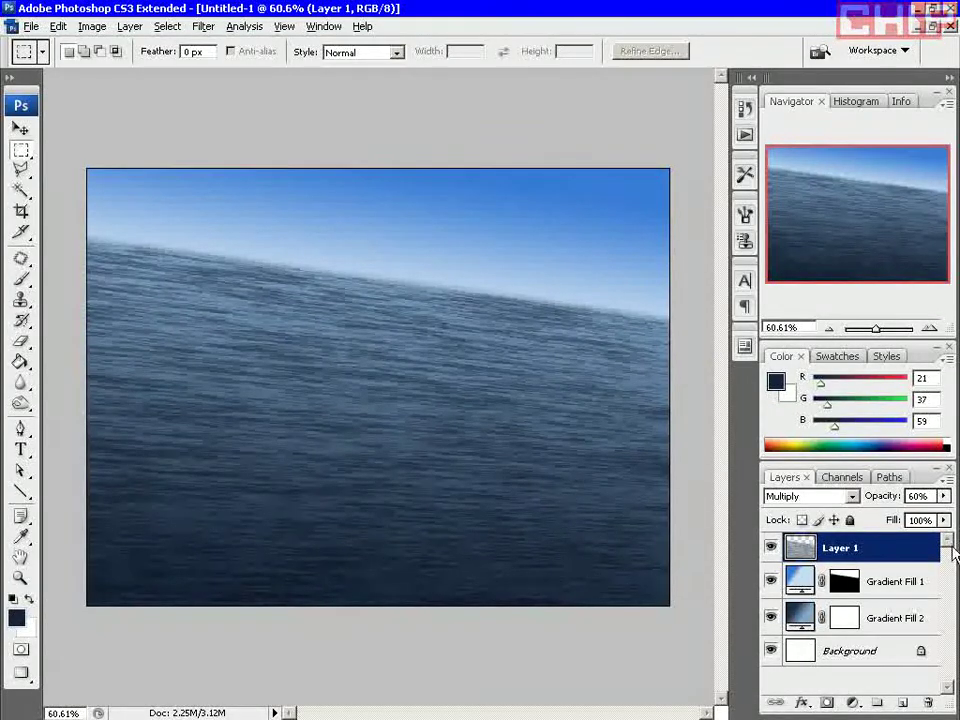